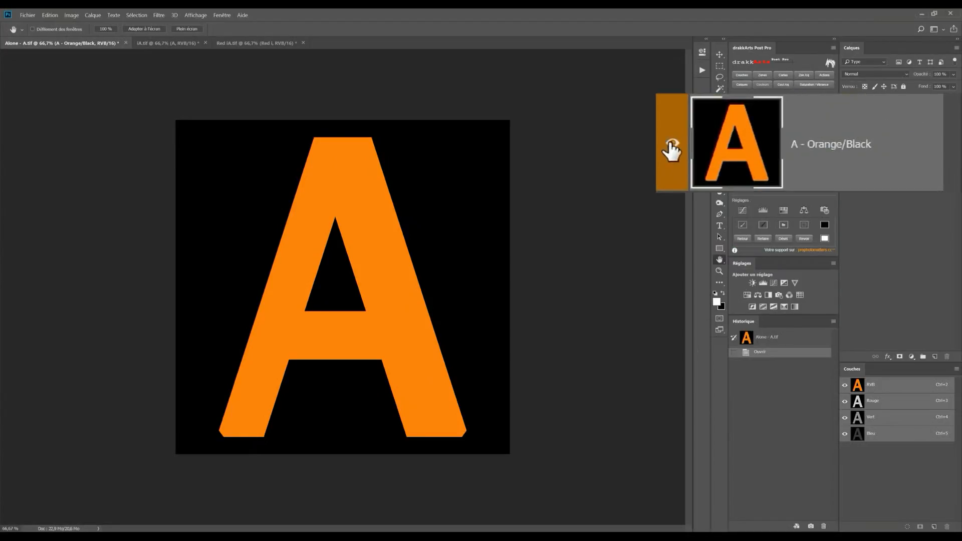
Step: Toggle the A - Orange/Black layer's visibility off and on to examine its effect on the image
click(672, 147)
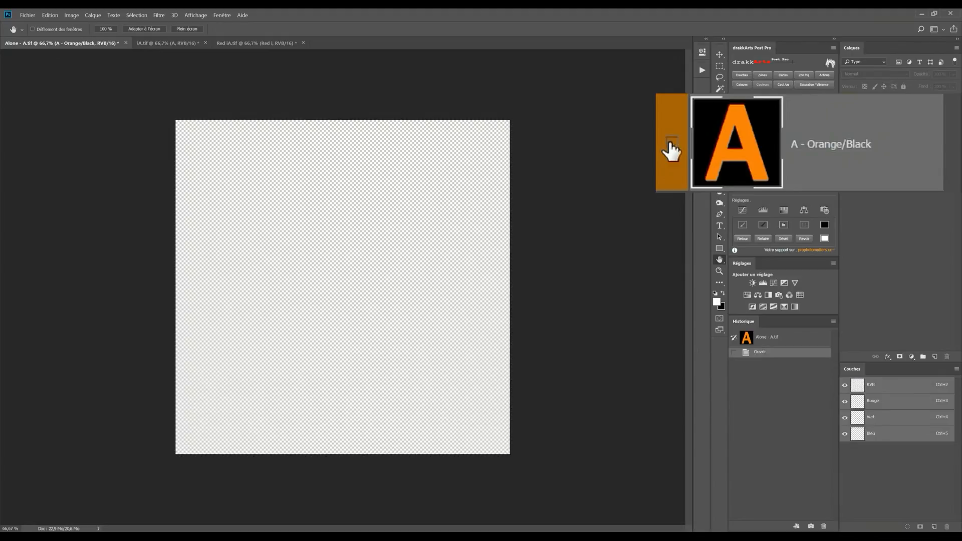
click(673, 144)
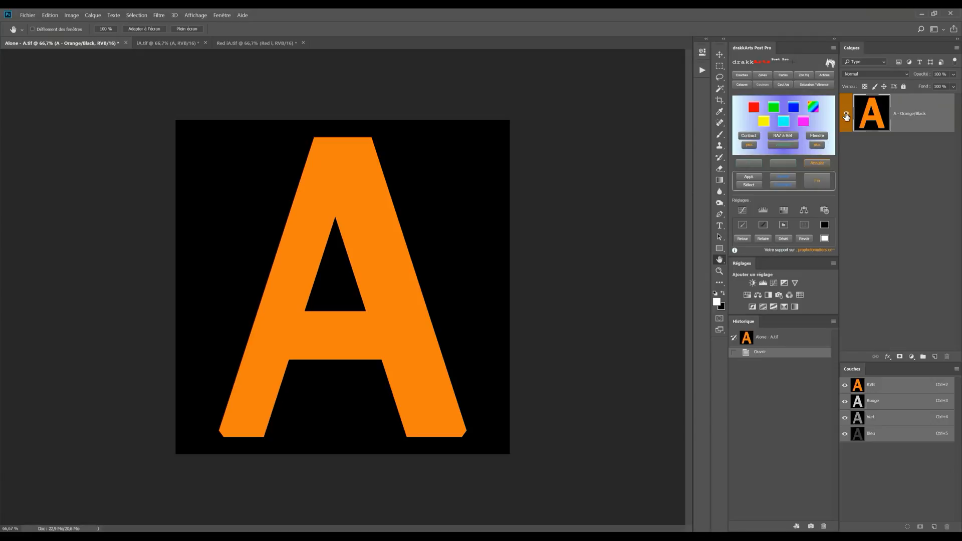
click(847, 117)
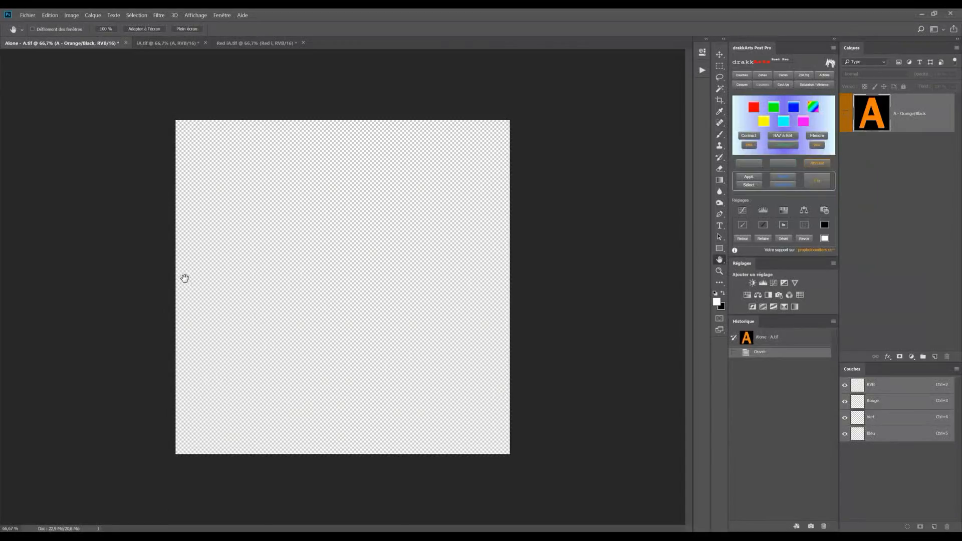
click(847, 113)
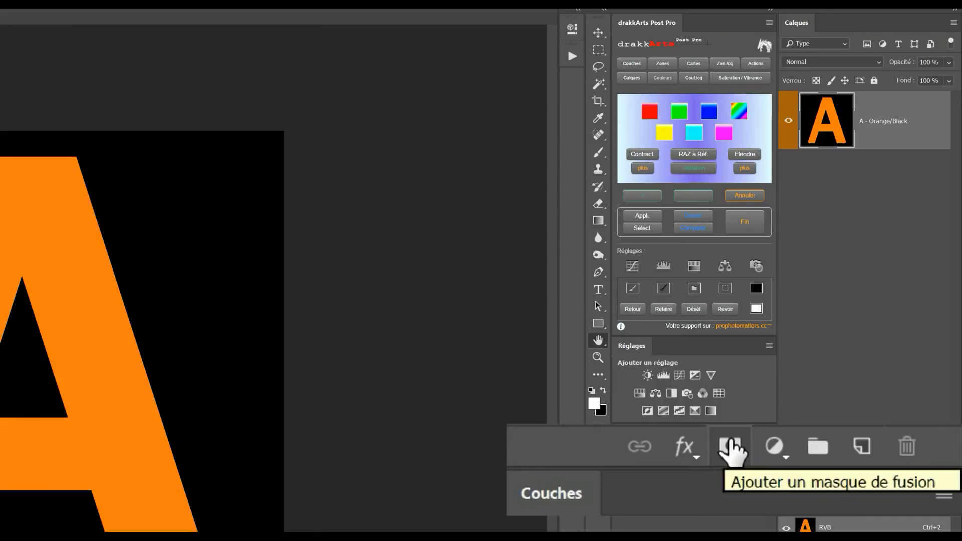
Step: Try a white layer mask inverted to black on the A - Orange/Black layer, and revert the document to its opened state
click(732, 449)
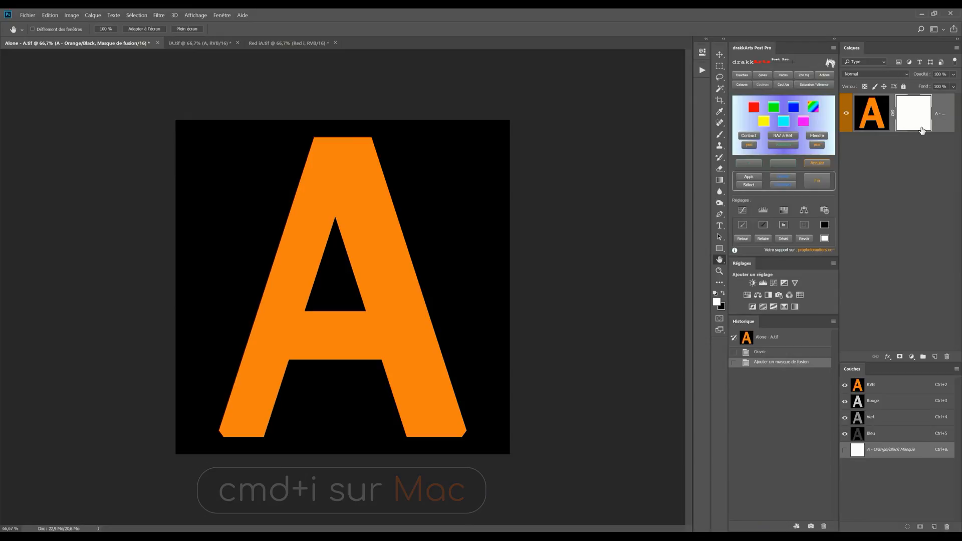
key(ctrl+i)
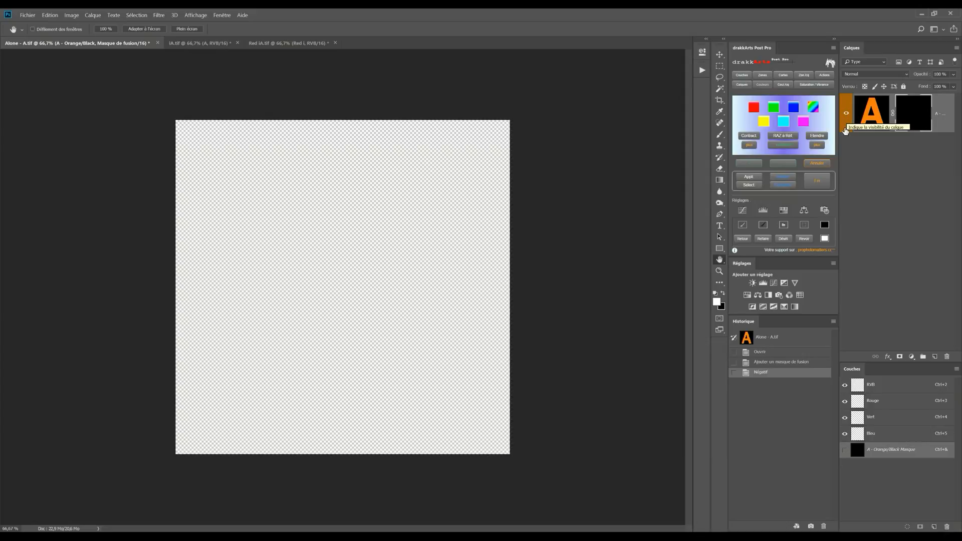
click(766, 354)
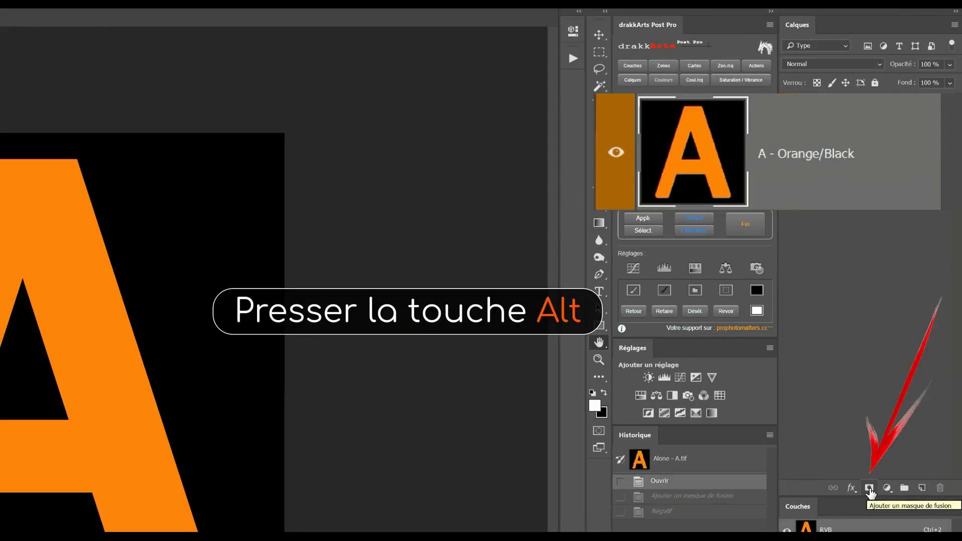
Step: Add a black layer mask directly to the A - Orange/Black layer so that it is entirely hidden
alt+click(870, 493)
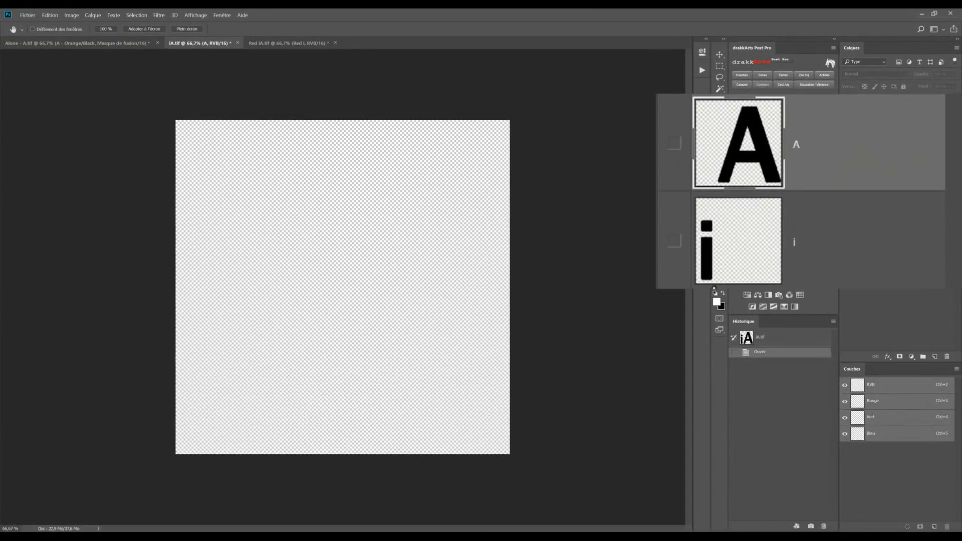
Step: Show the i and A layers in iA.tif, checking the A layer's contribution by toggling its visibility
click(674, 242)
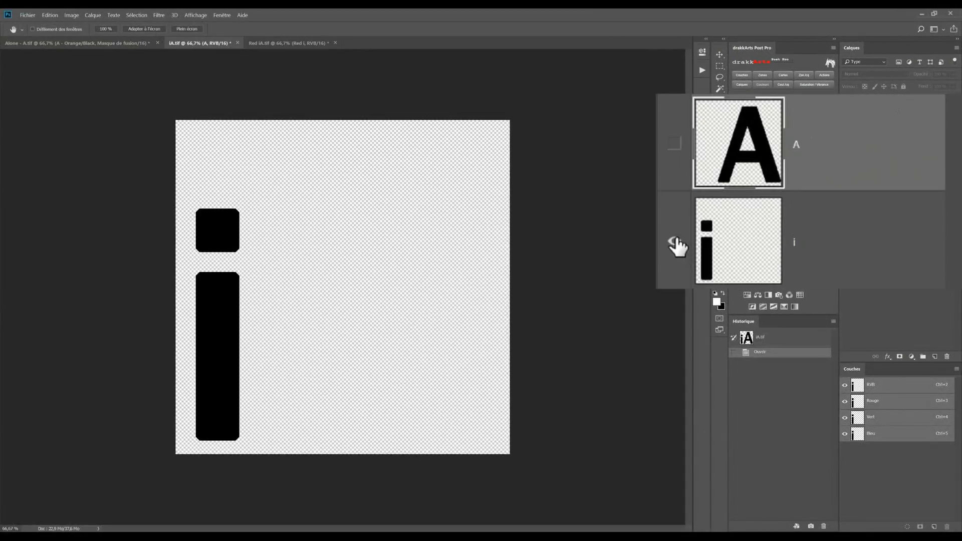
click(675, 144)
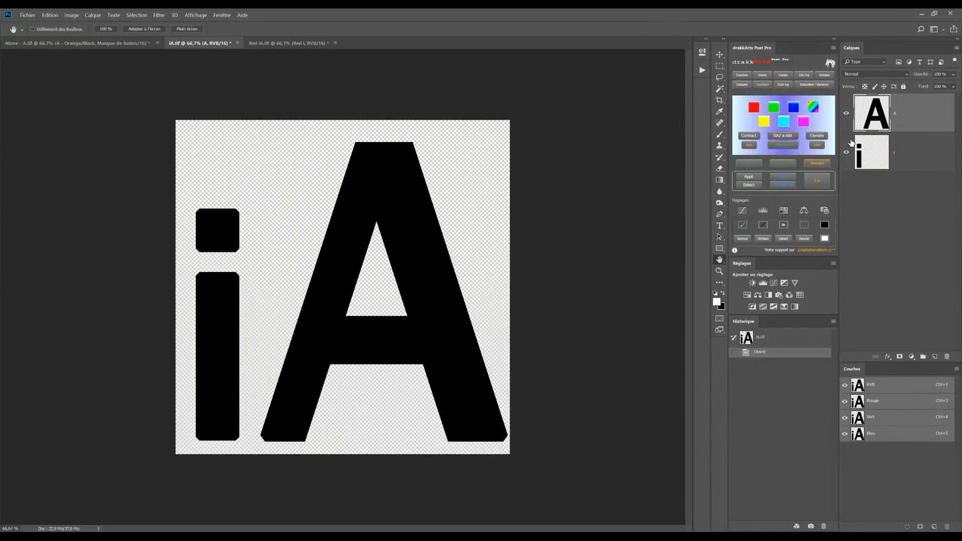
click(846, 114)
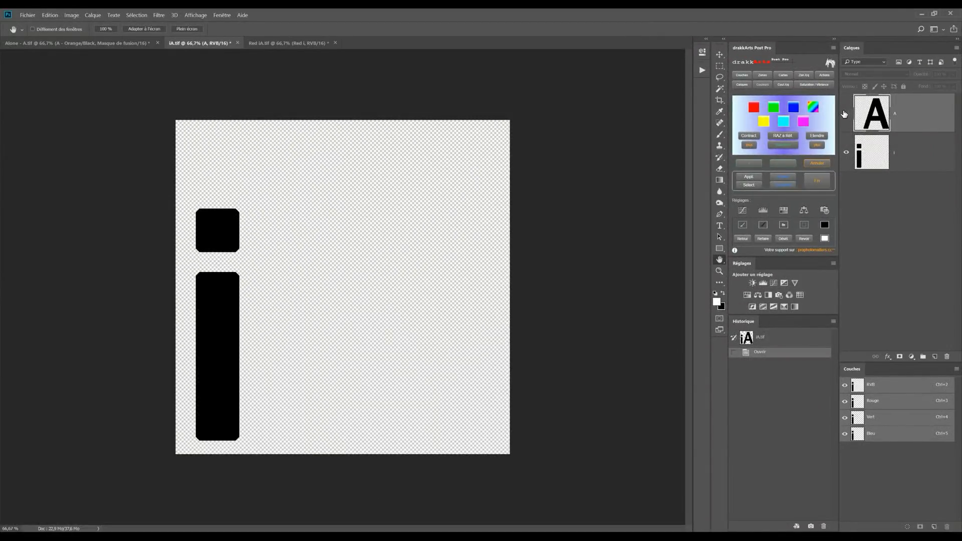
click(846, 115)
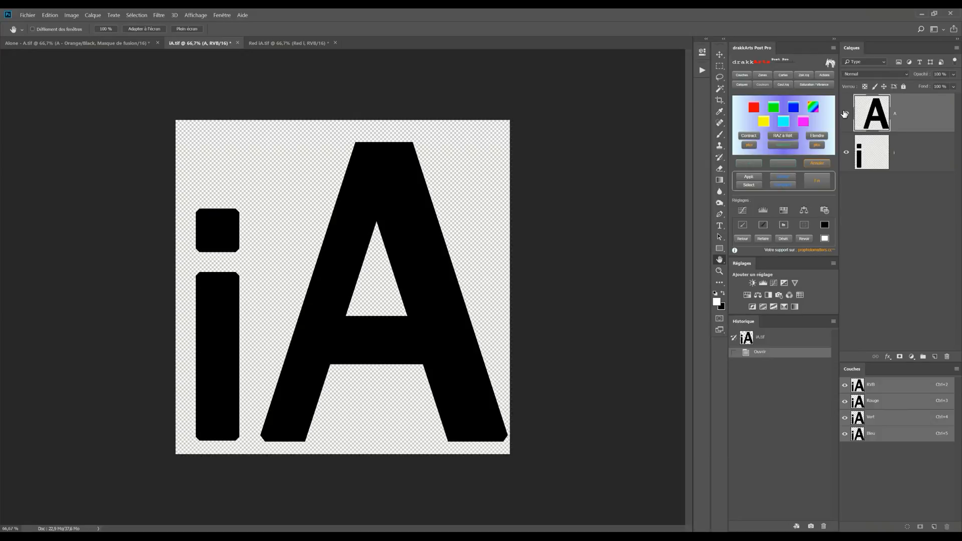
Step: Switch to the Red iA.tif document and show its Red i layer over the black letters
click(290, 44)
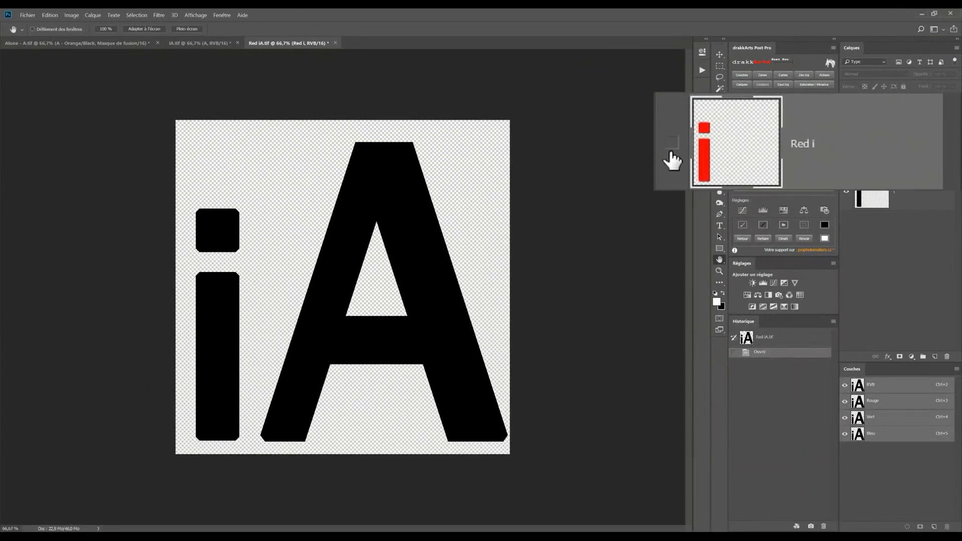
click(847, 114)
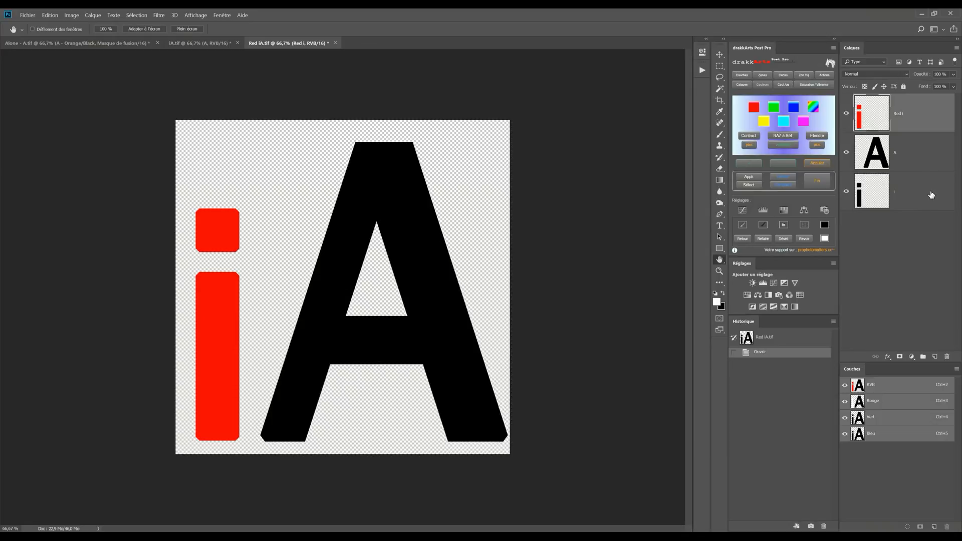
drag(931, 195, 881, 114)
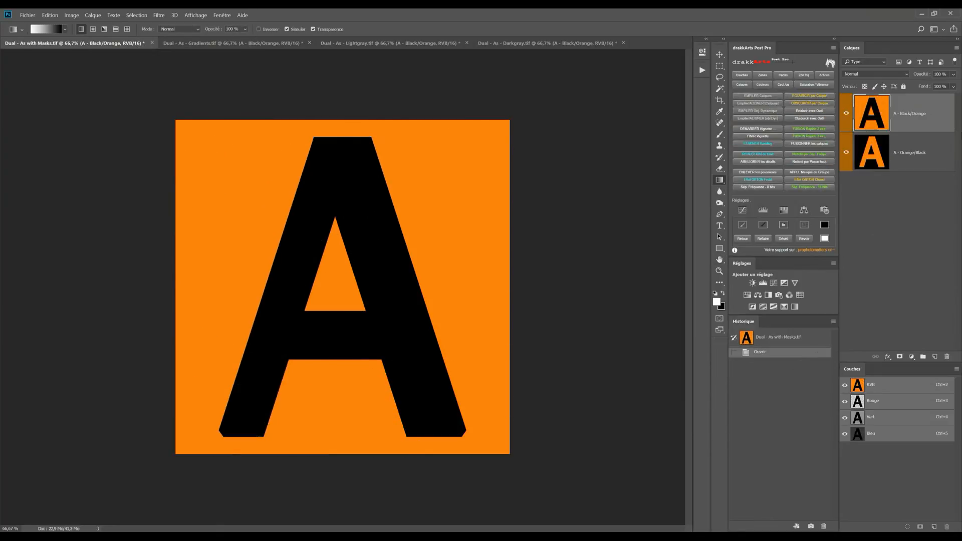
Step: Toggle the A - Black/Orange layer's visibility to compare it with the A - Orange/Black layer beneath it
click(845, 116)
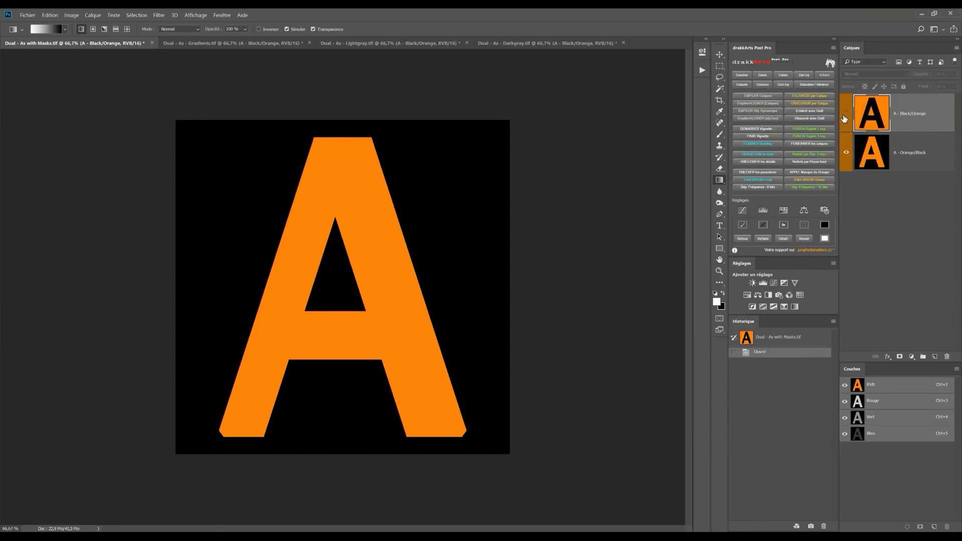
click(846, 114)
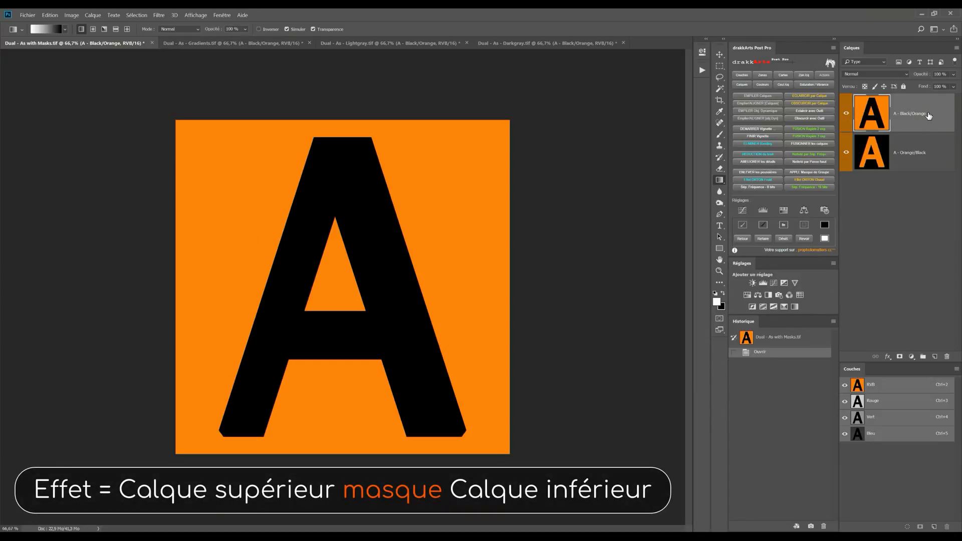
click(847, 115)
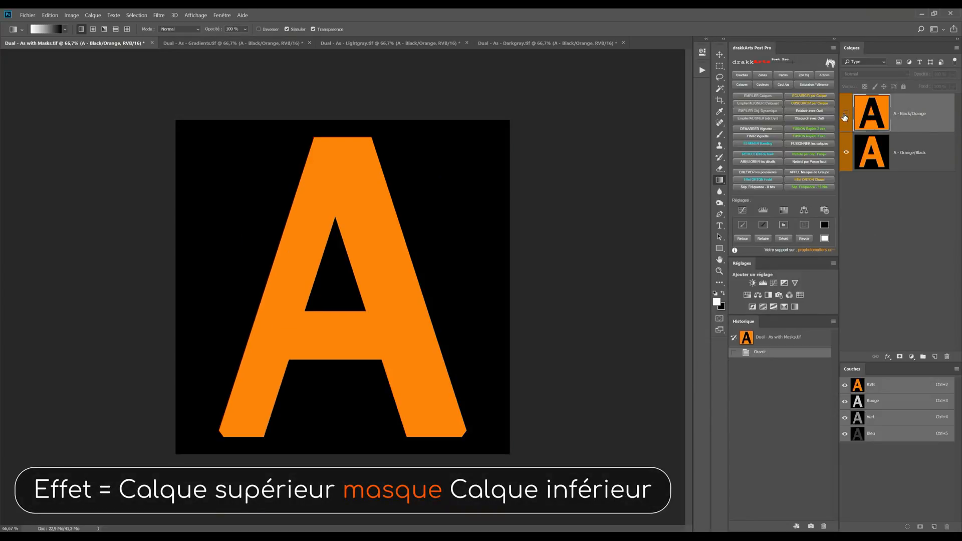
click(846, 114)
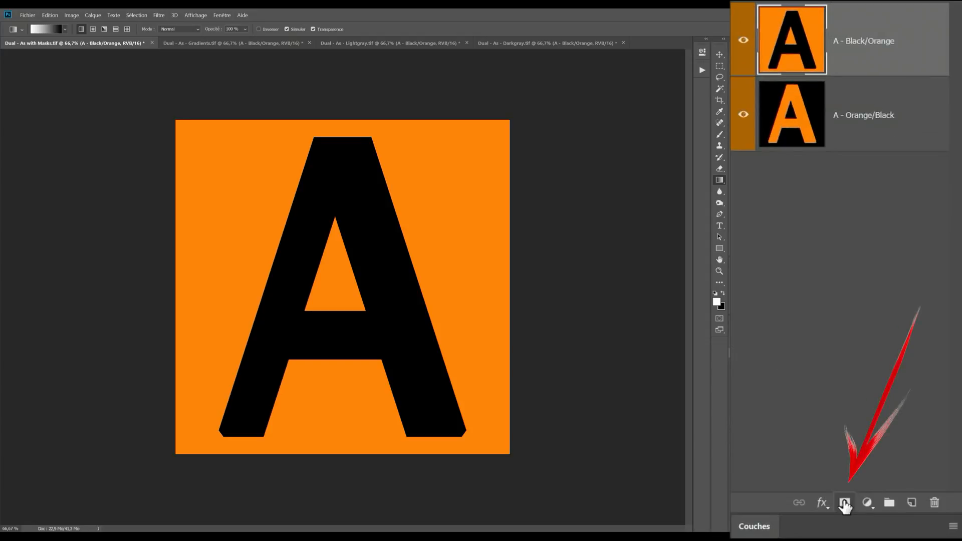
Step: Test a white layer mask on the A - Black/Orange layer by toggling the layer's visibility, and revert to the opened state
click(899, 356)
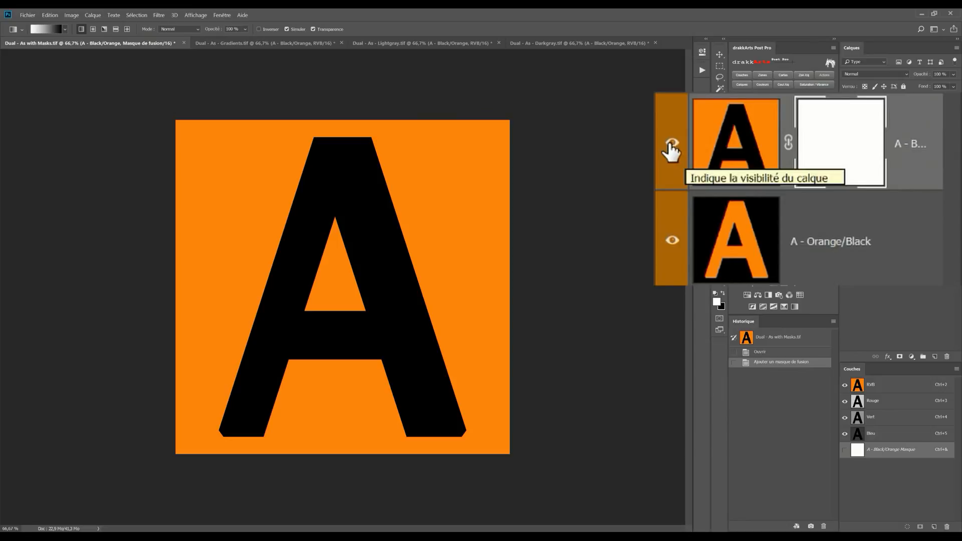
click(846, 114)
click(846, 115)
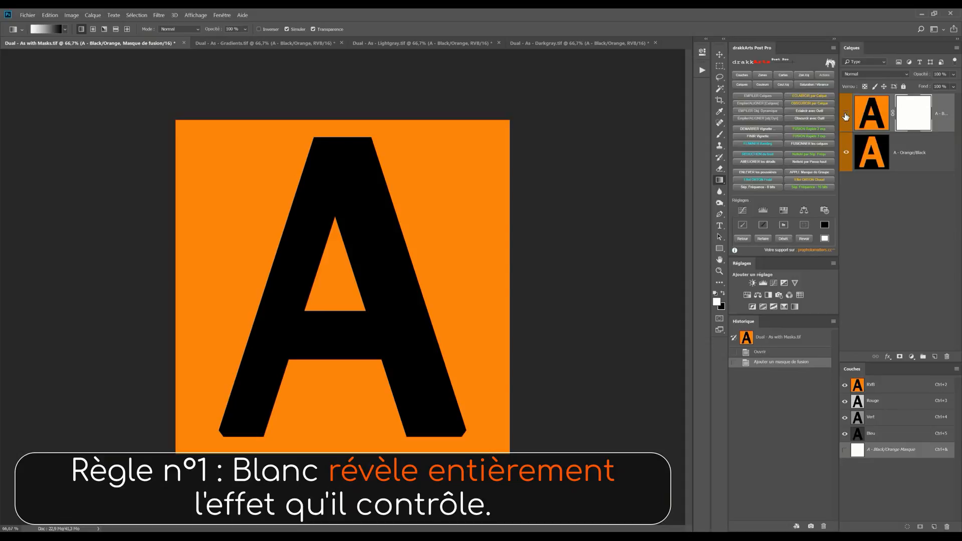
click(846, 115)
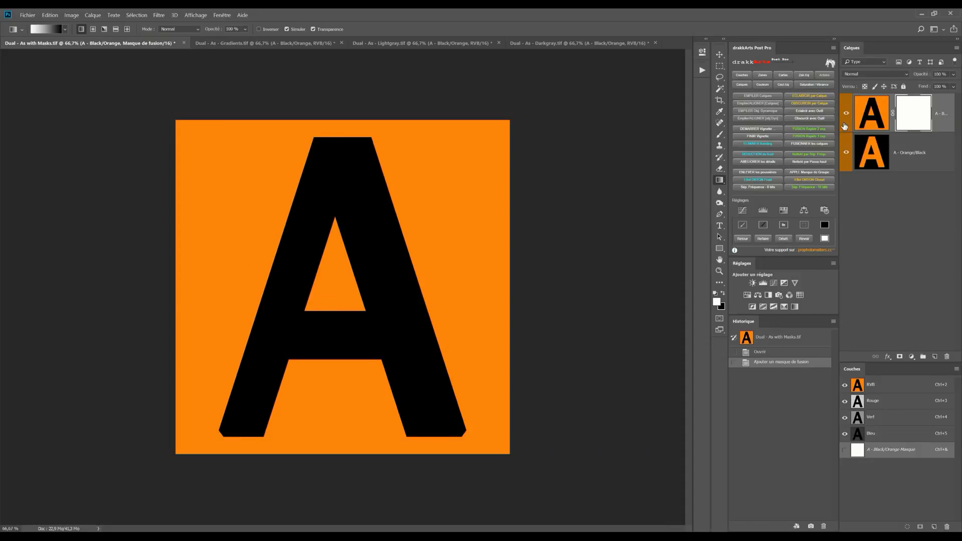
click(799, 353)
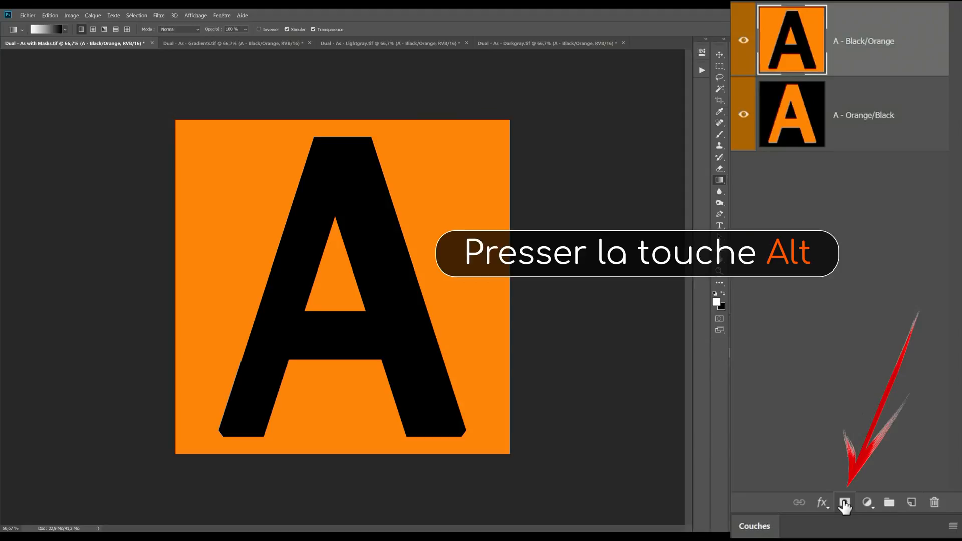
Step: Test a black layer mask on the A - Black/Orange layer by toggling the lower layer's visibility, and revert to the opened state
alt+click(845, 504)
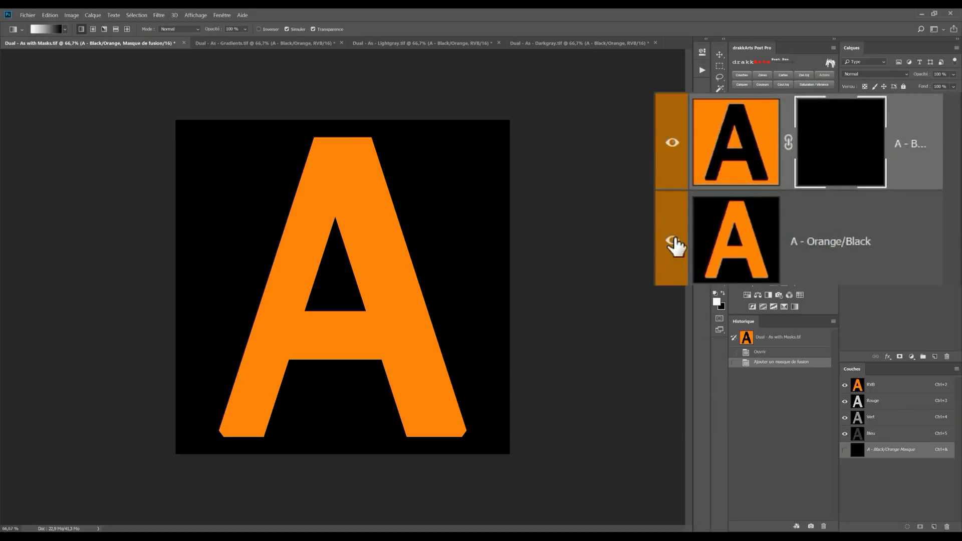
click(847, 152)
click(847, 152)
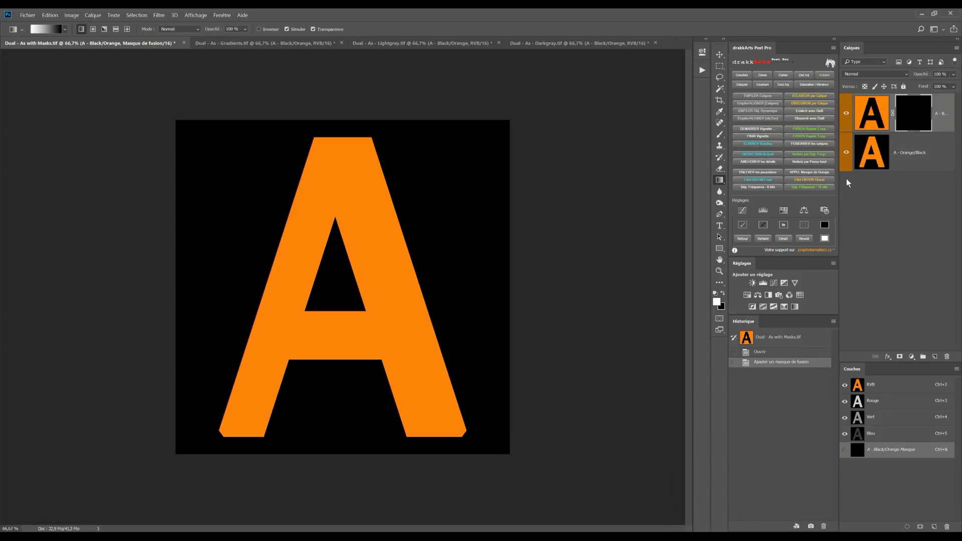
click(764, 352)
Step: Select the left half of the canvas with a rectangular marquee and turn it into a layer mask on the A - Black/Orange layer
click(721, 66)
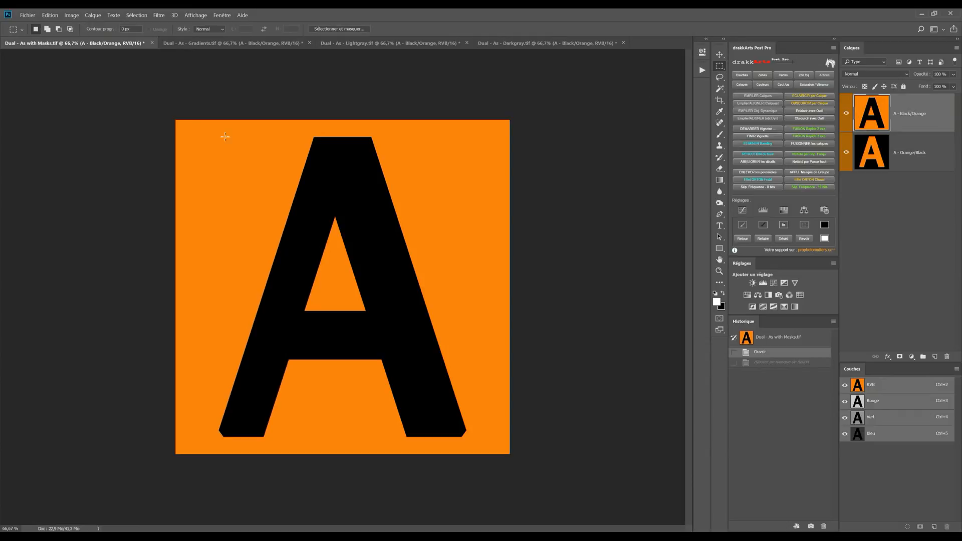
mouse_move(140, 105)
mouse_down()
mouse_move(322, 239)
mouse_move(335, 495)
mouse_up()
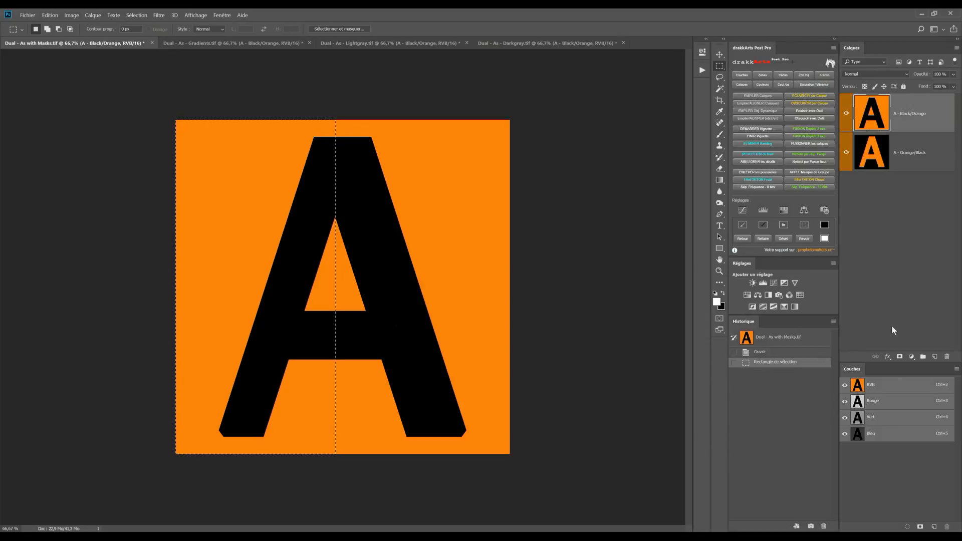
click(900, 357)
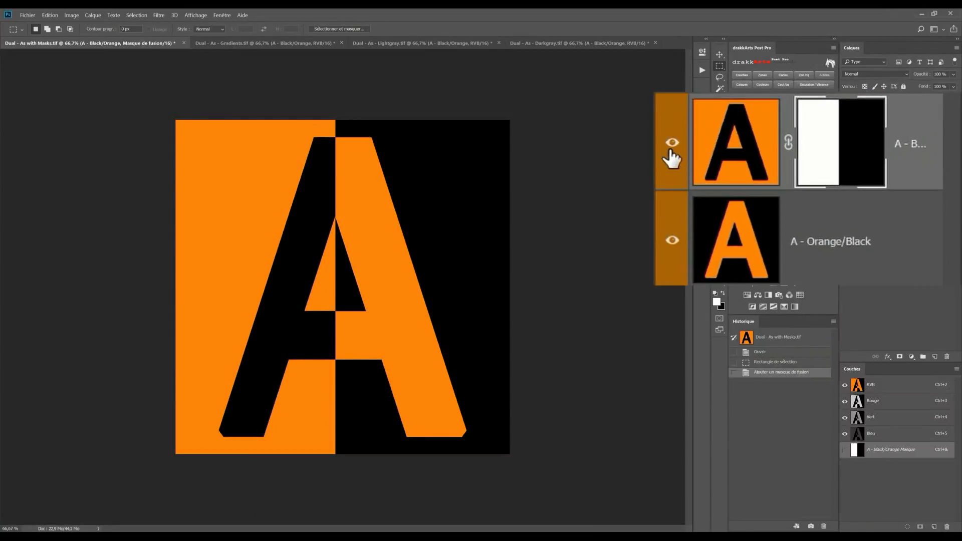
Step: Toggle the visibility of the masked A - Black/Orange layer and the A - Orange/Black layer to examine the split mask
click(671, 150)
click(671, 146)
click(671, 242)
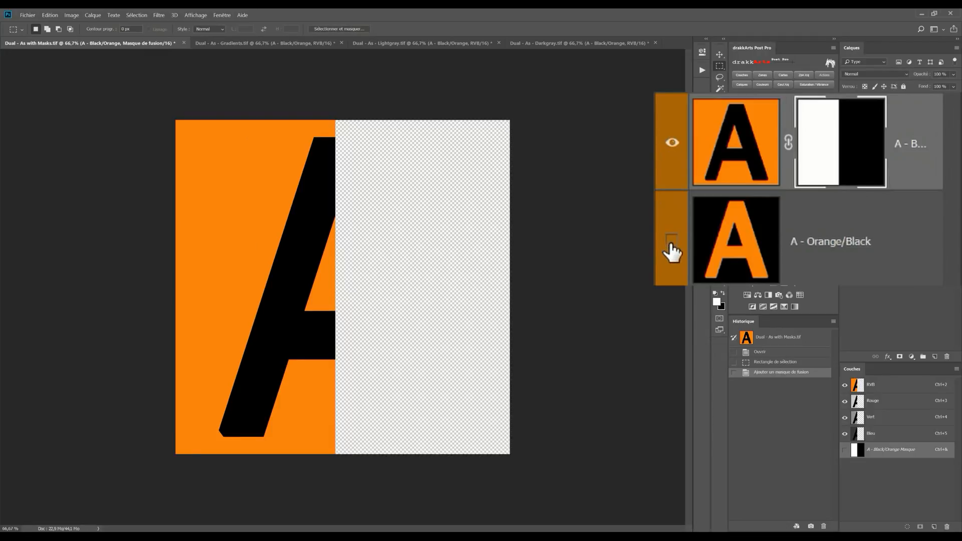
click(671, 241)
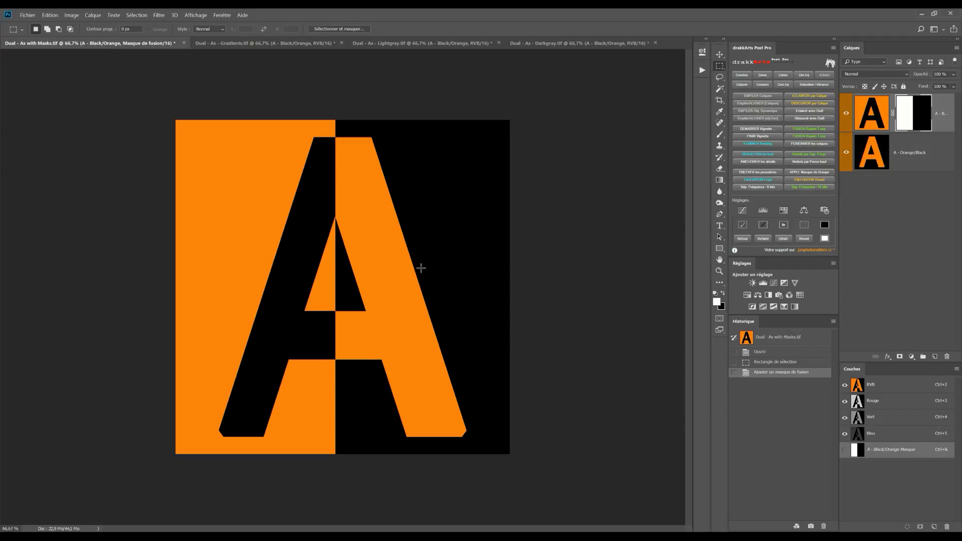
Step: In Dual - As - Gradients.tif, mask the A - Black/Orange layer with a horizontal white-to-black gradient spanning the base of the letter
click(305, 44)
click(718, 179)
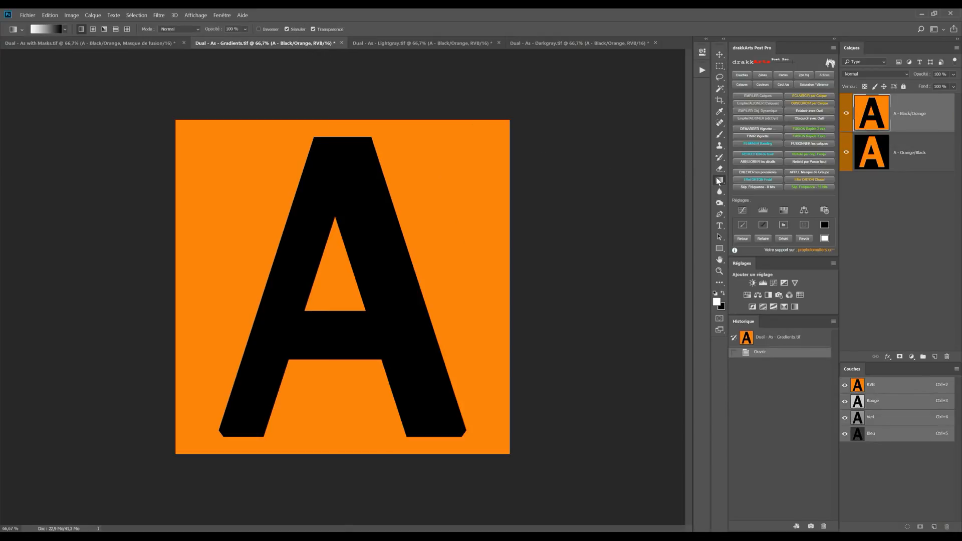
click(901, 356)
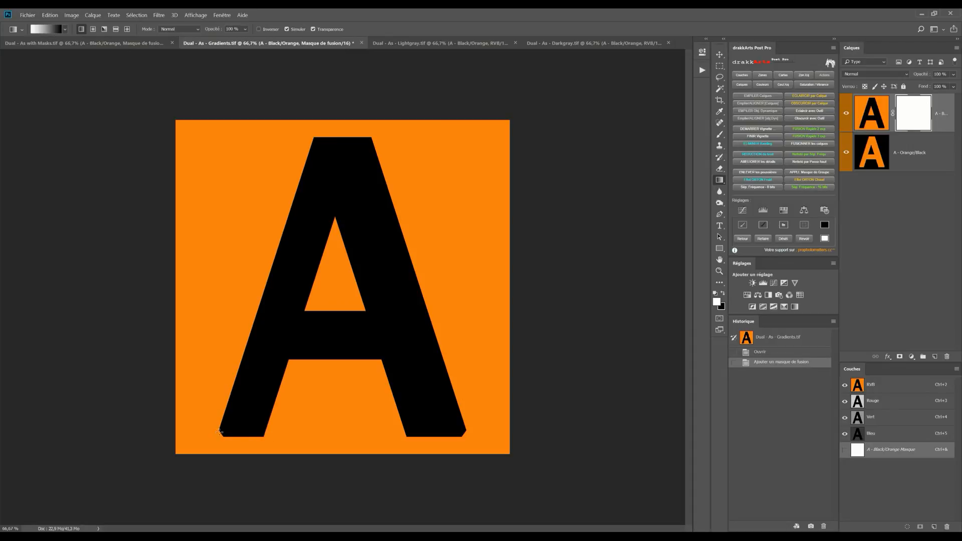
drag(216, 432, 468, 430)
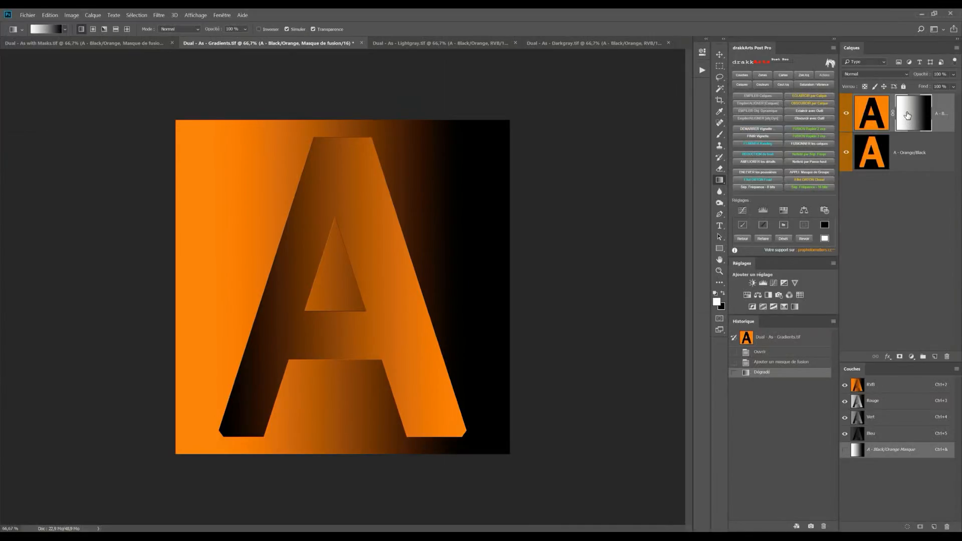
Step: Compare the hard split mask in Dual - As with Masks.tif with the gradient mask in Dual - As - Gradients.tif
click(127, 42)
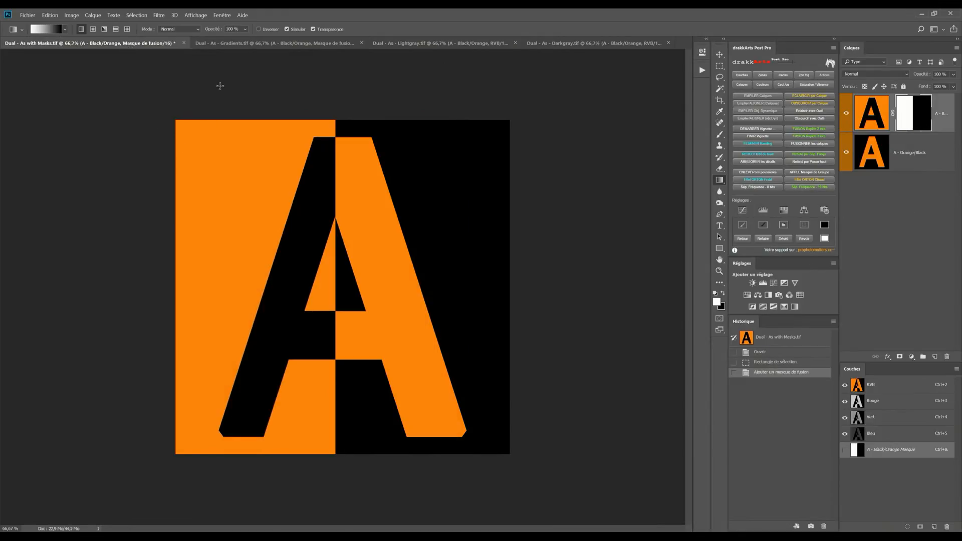
click(273, 43)
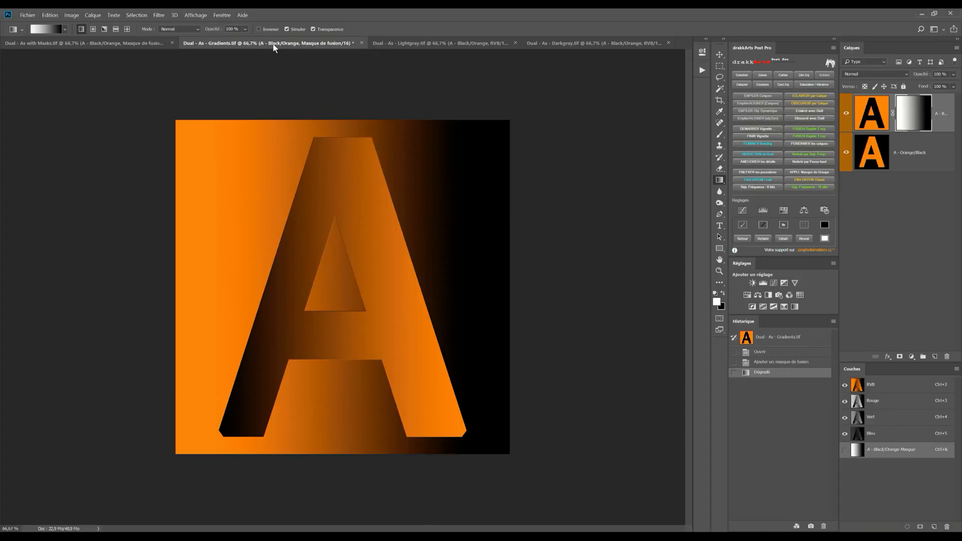
Step: Recheck the split mask against the gradient mask, and toggle both layers in Dual - As - Lightgray.tif to examine the light gray mask
click(124, 44)
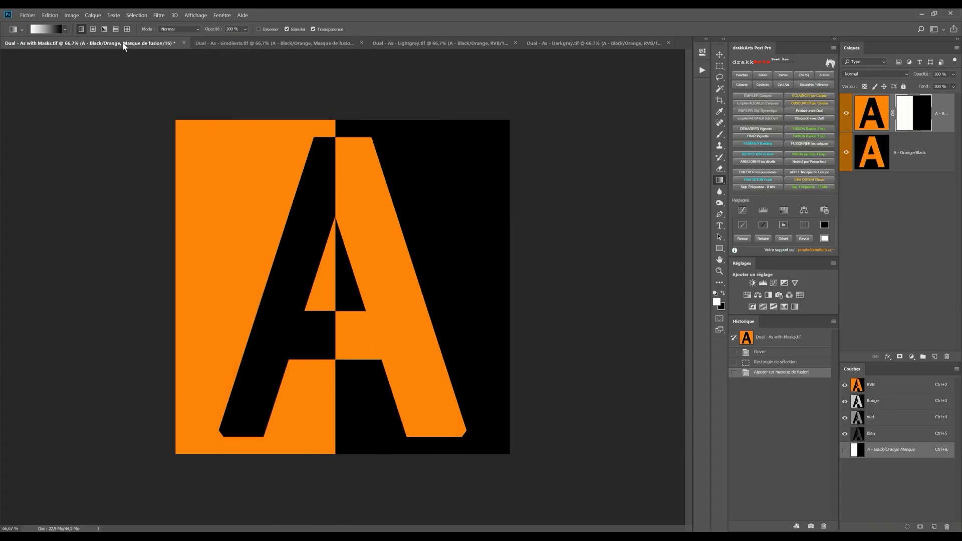
click(286, 44)
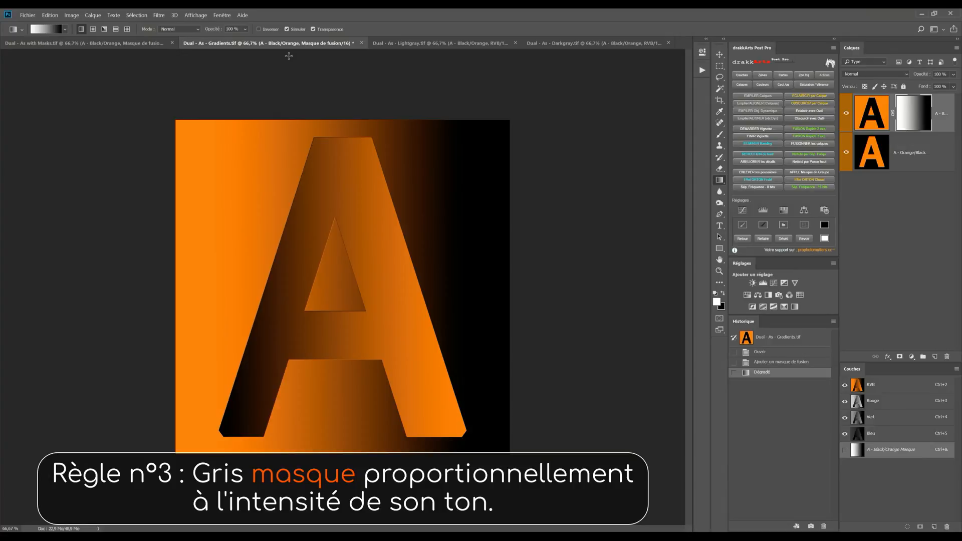
click(475, 45)
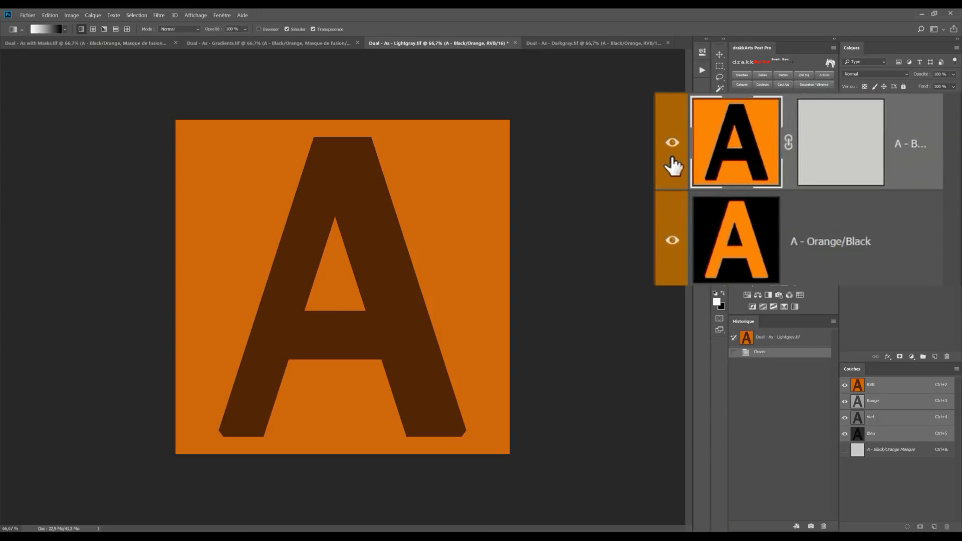
click(673, 143)
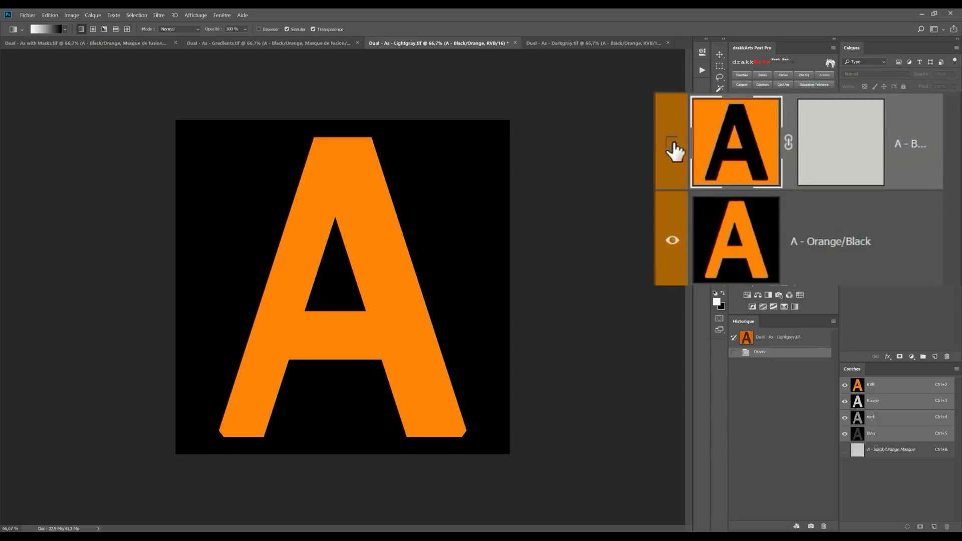
click(673, 142)
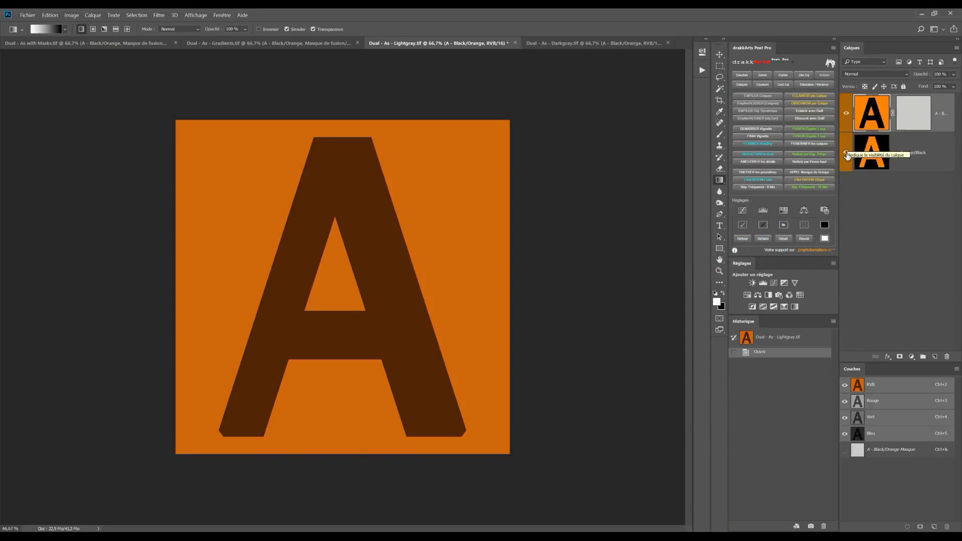
click(847, 154)
Step: Toggle both layers in Dual - As - Darkgray.tif to examine the dark gray mask, and compare it with Dual - As - Lightgray.tif
click(630, 42)
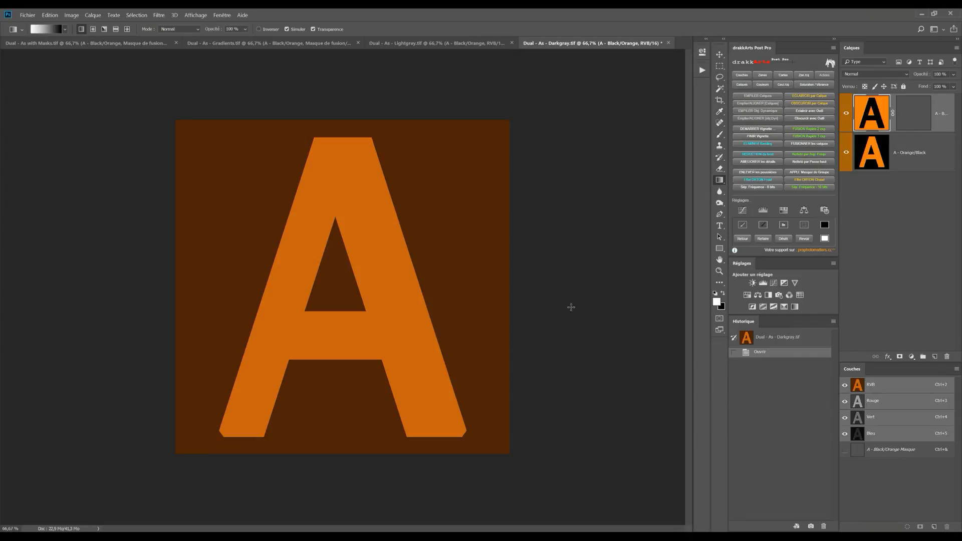
click(671, 237)
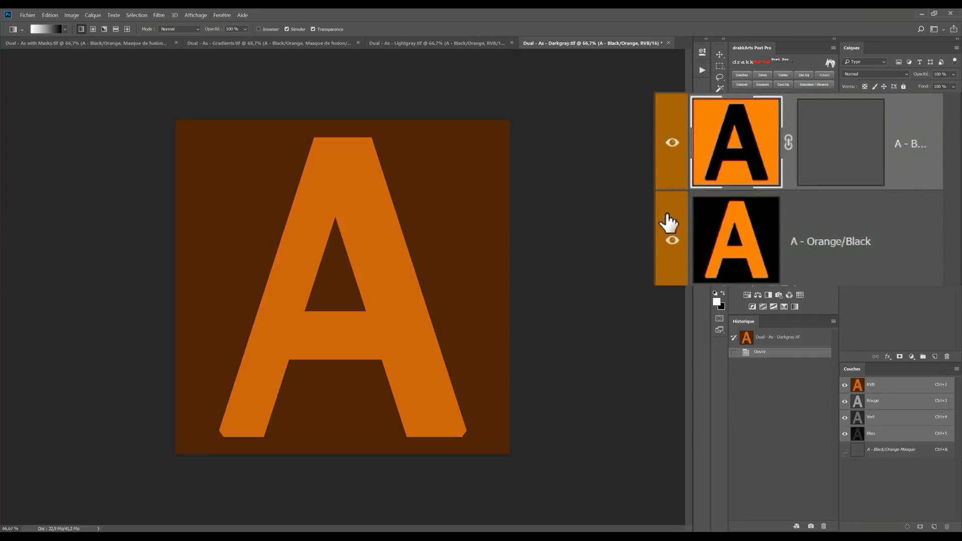
click(672, 144)
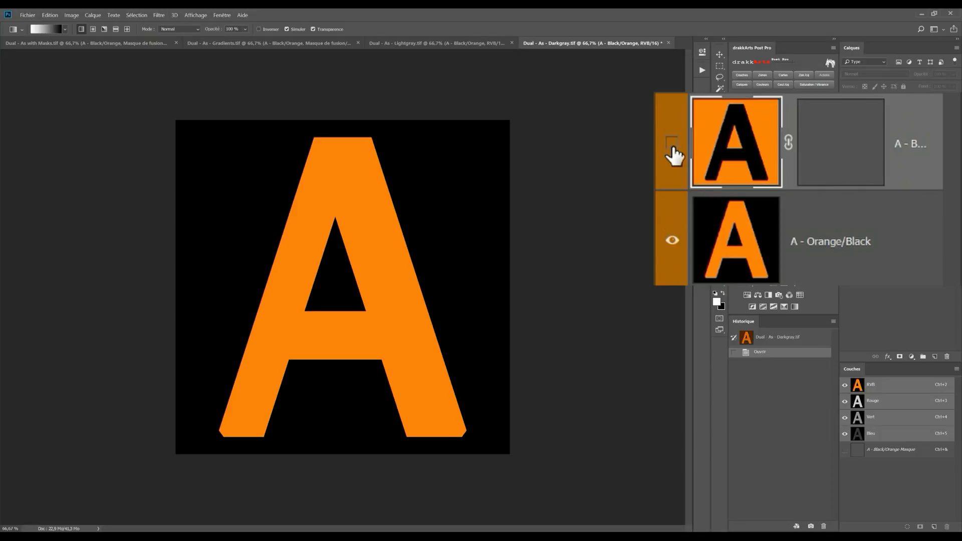
click(672, 145)
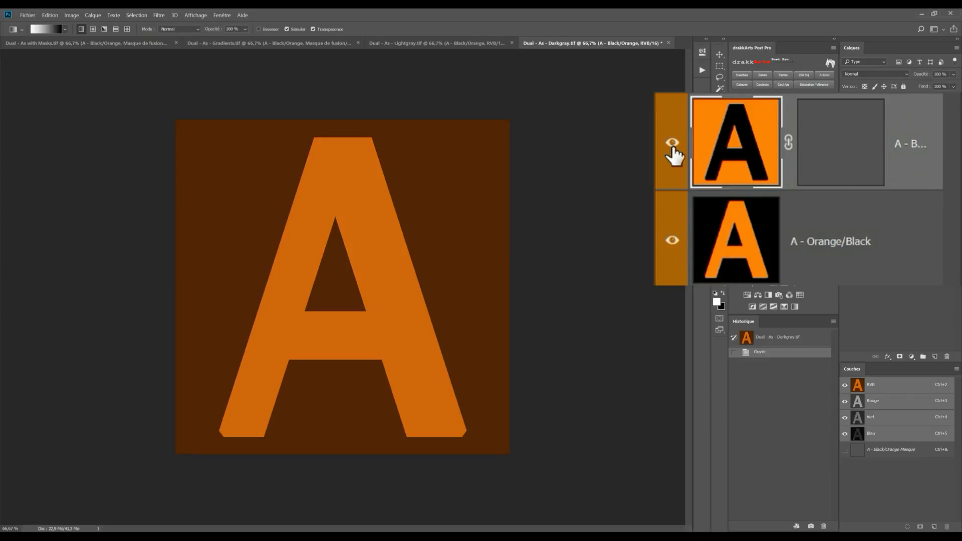
click(672, 240)
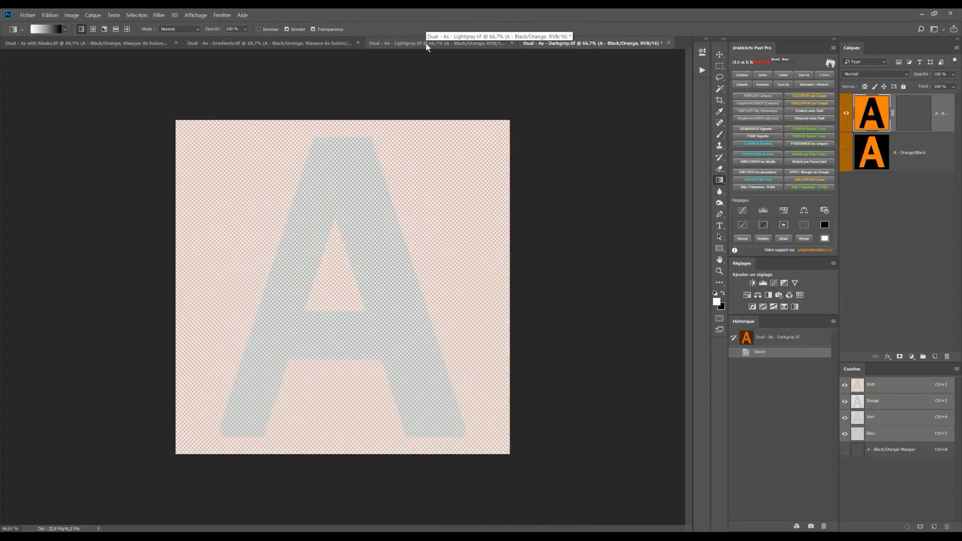
click(426, 43)
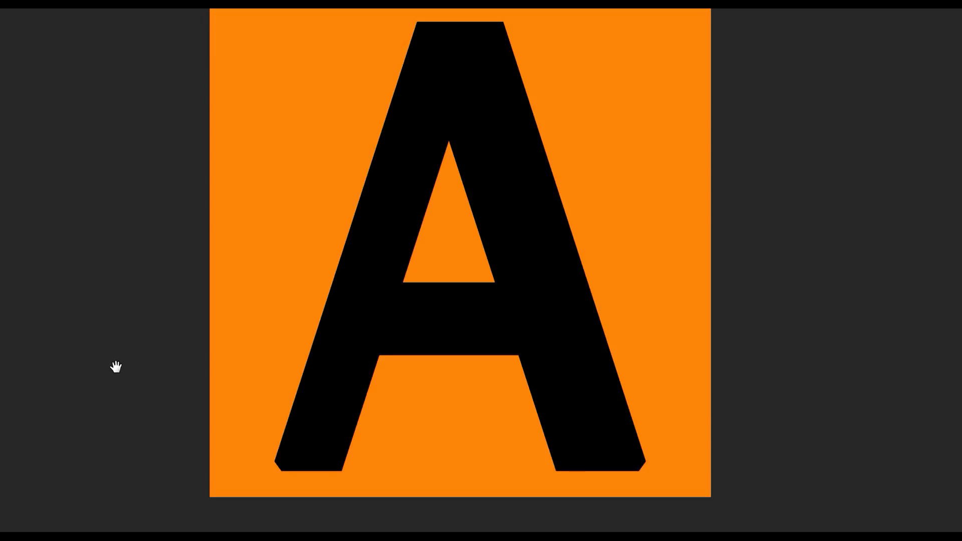
Step: Switch to the Alone A - Gradients.tif document and leave full-screen mode
key(z)
key(ctrl+Tab)
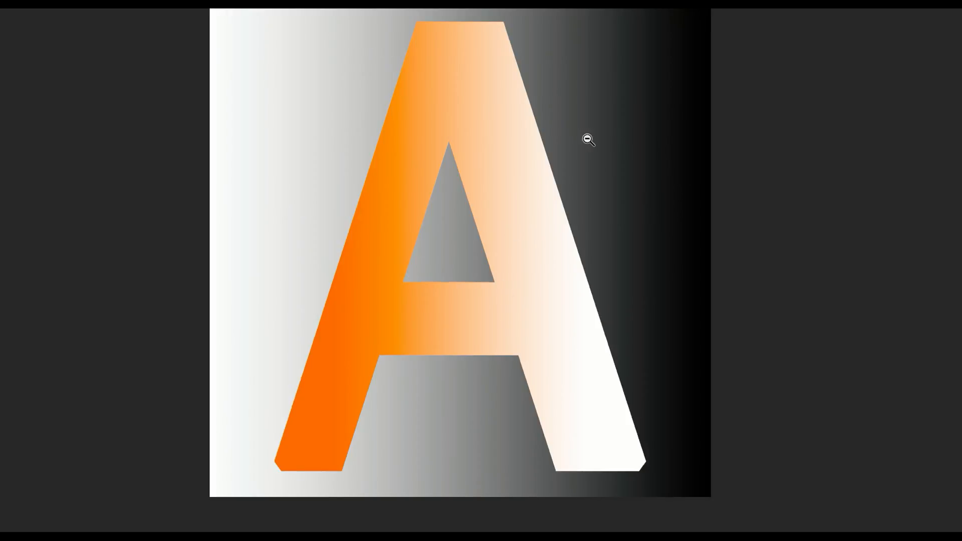
key(f)
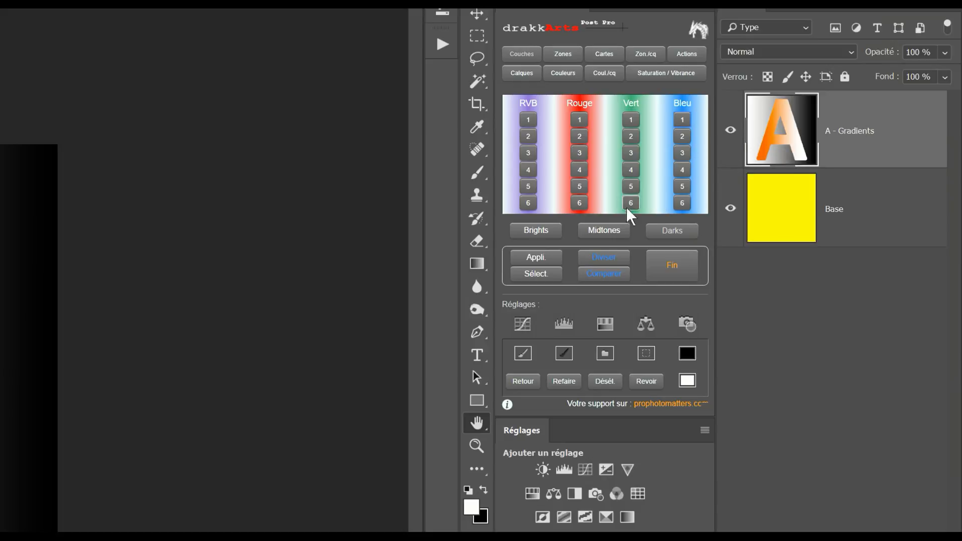
Step: Preview the Brights 1 luminosity mask of the RVB channel and apply it as a layer mask on the A - Gradients layer
click(543, 236)
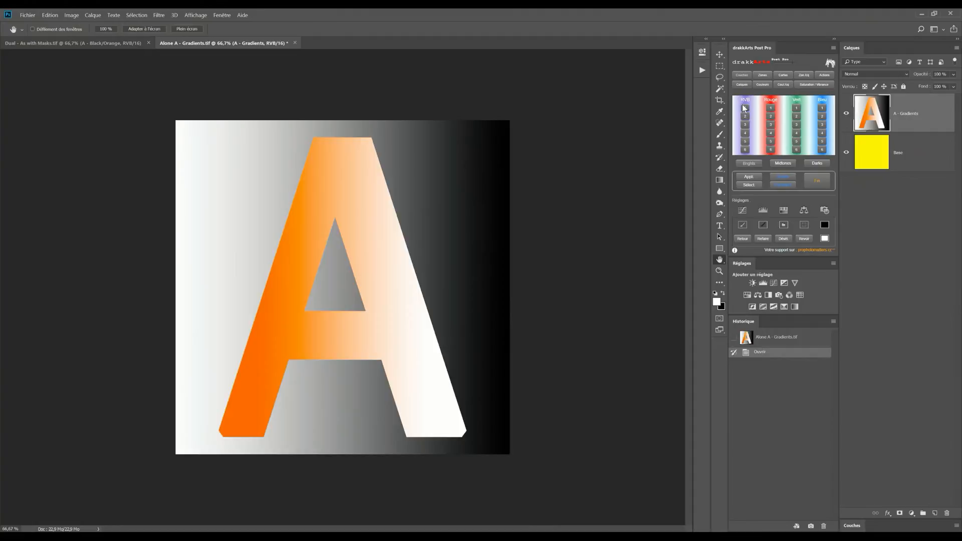
click(745, 108)
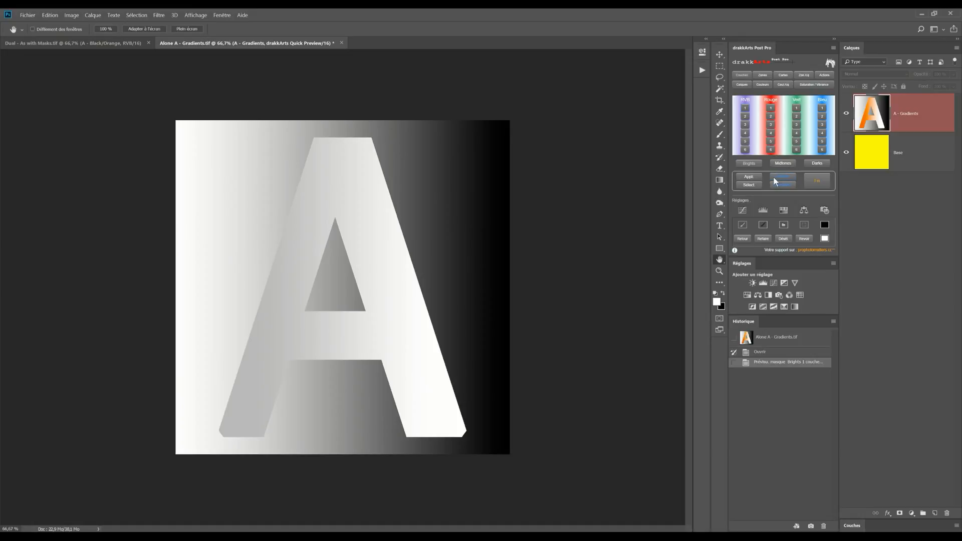
click(760, 177)
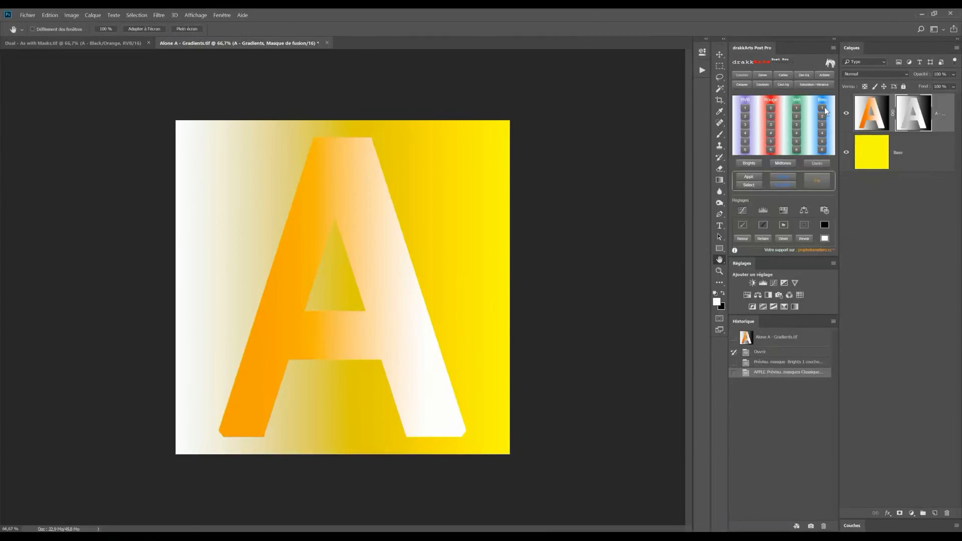
Step: Preview the Darks 1 mask of the Bleu channel and apply it as the A - Gradients layer mask
click(687, 132)
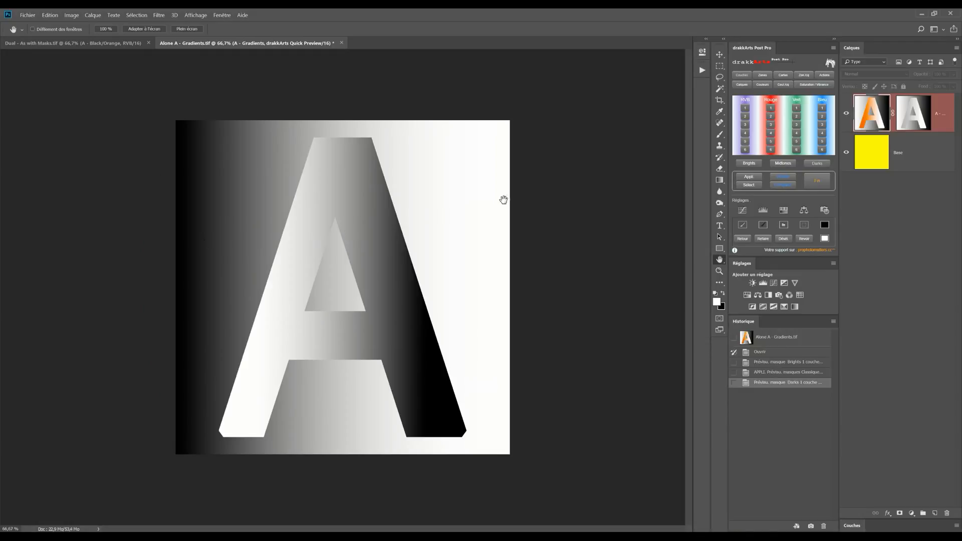
click(749, 178)
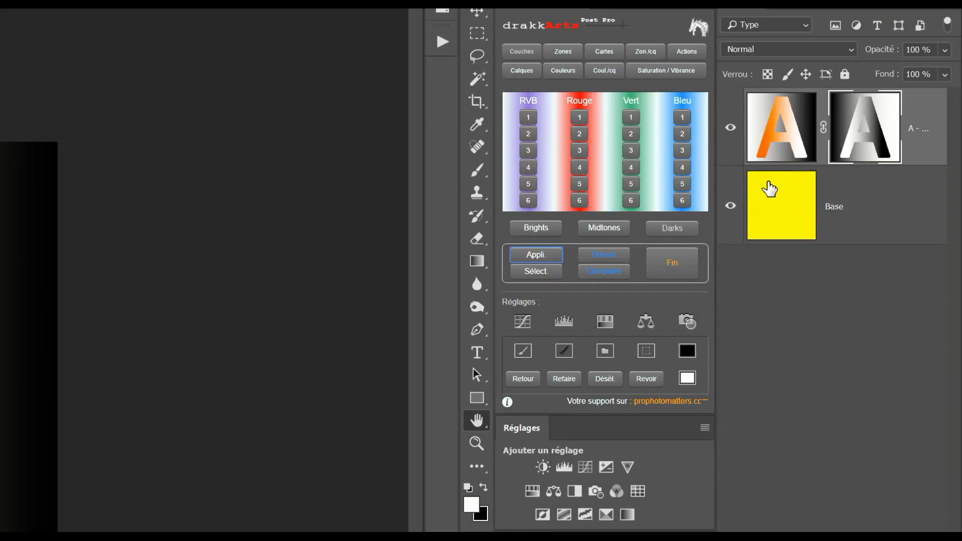
Step: Preview the Midtones 4 mask of the RVB channel and apply it as the A - Gradients layer mask
click(593, 229)
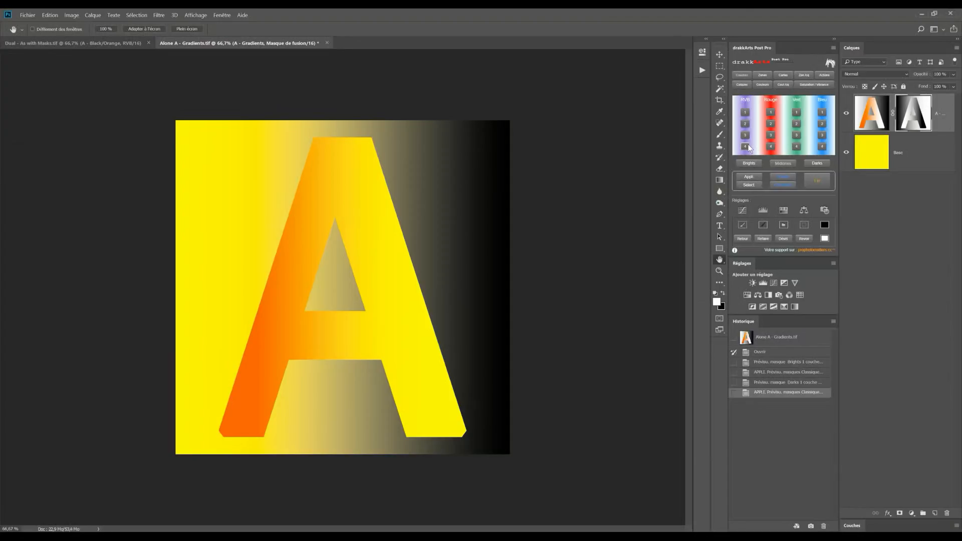
click(534, 192)
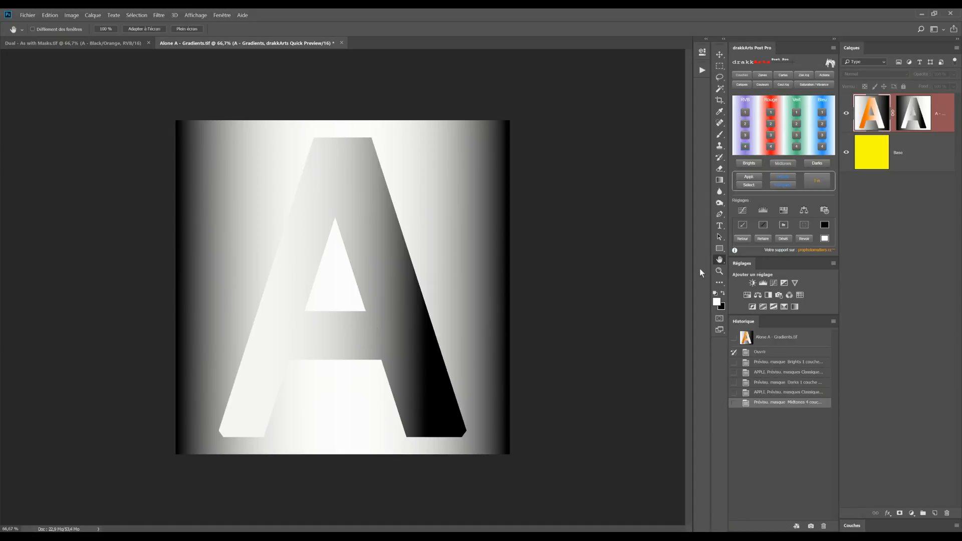
click(749, 176)
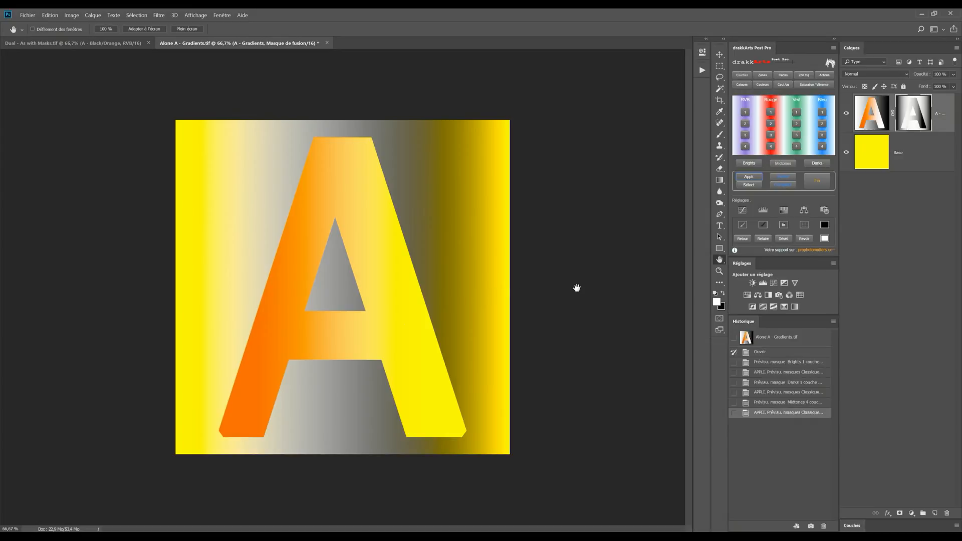
Step: Preview further Midtones, Brights and Darks masks from different channels and levels, including Rouge Midtones 3, Vert Brights 2 and RVB Darks 1, to compare their tones
click(772, 136)
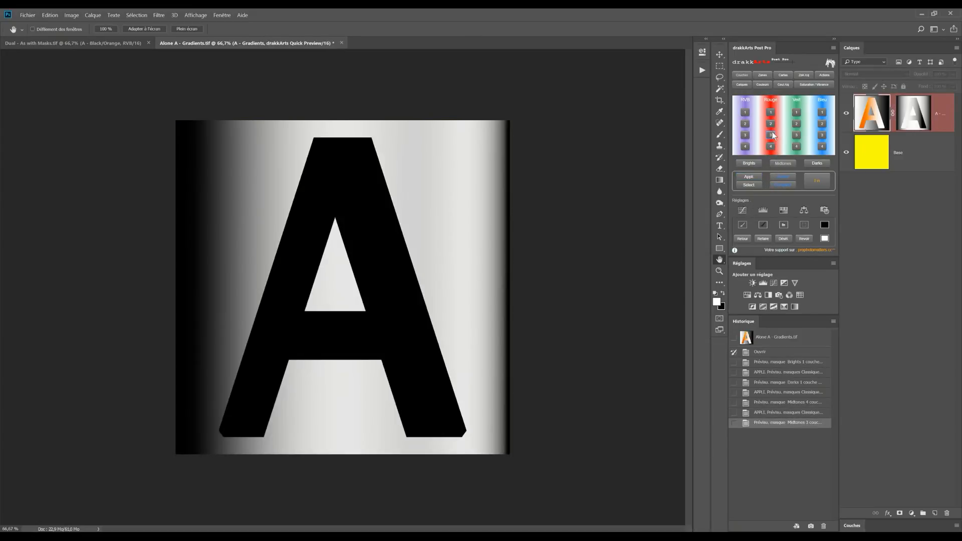
click(746, 124)
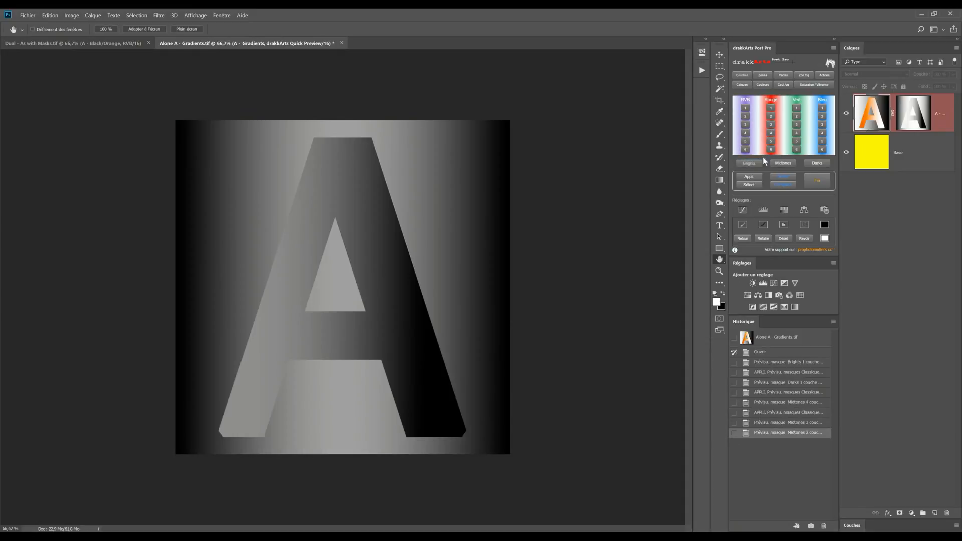
click(797, 116)
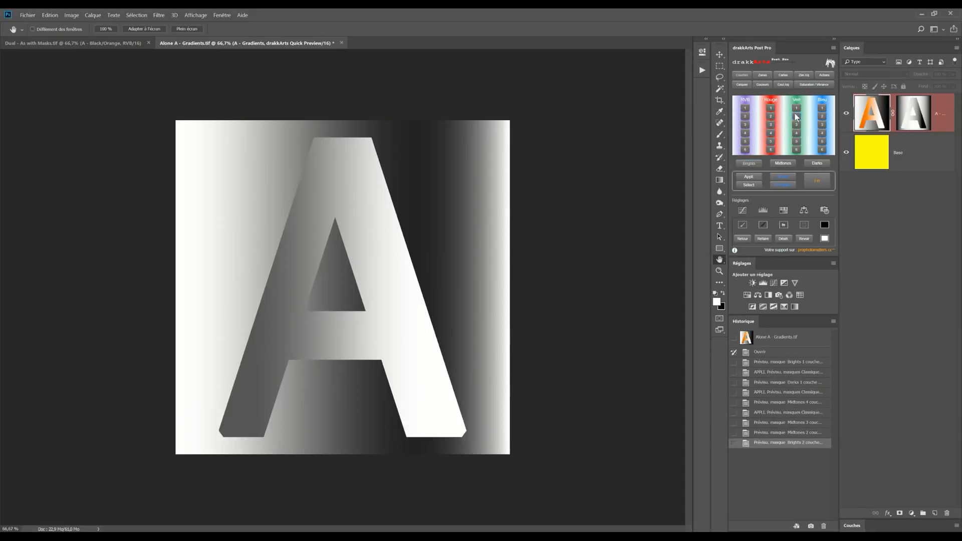
click(746, 124)
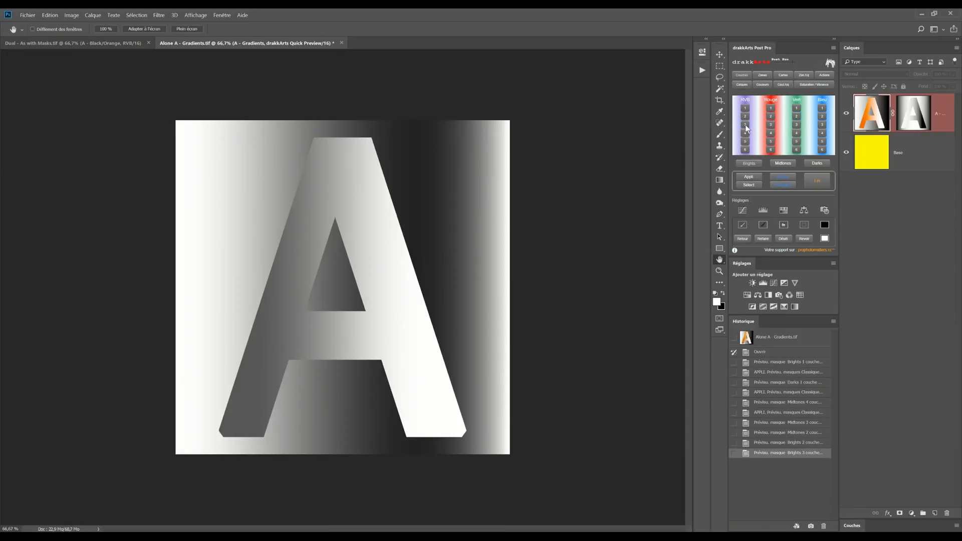
click(812, 166)
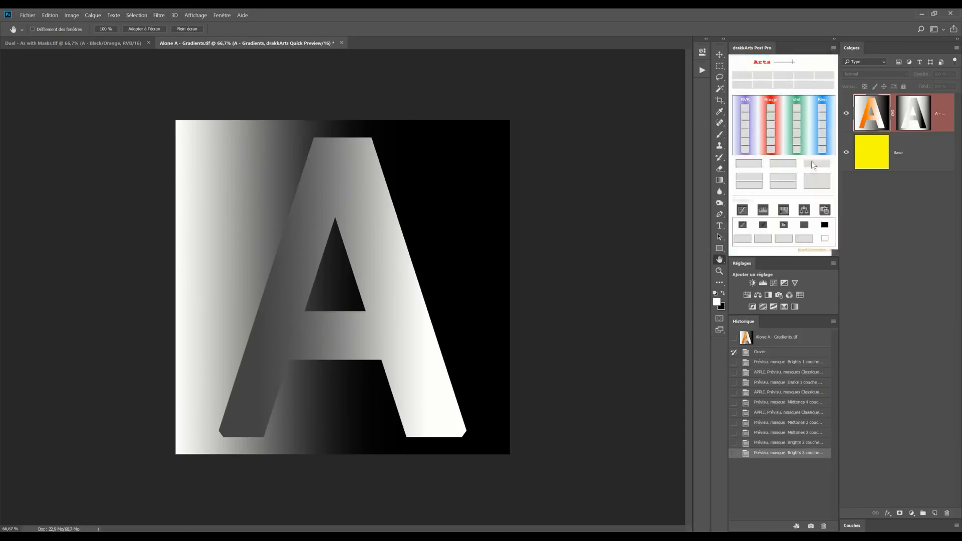
click(820, 118)
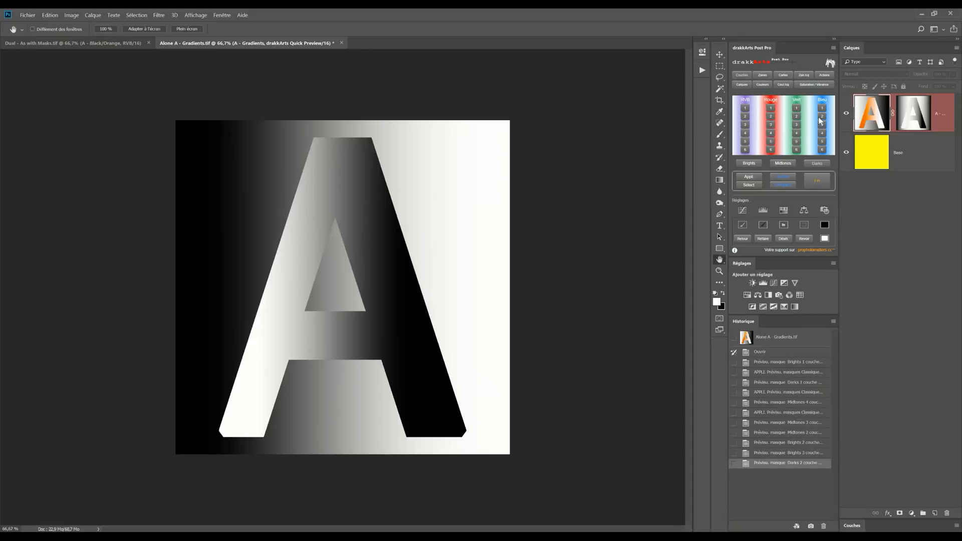
click(772, 117)
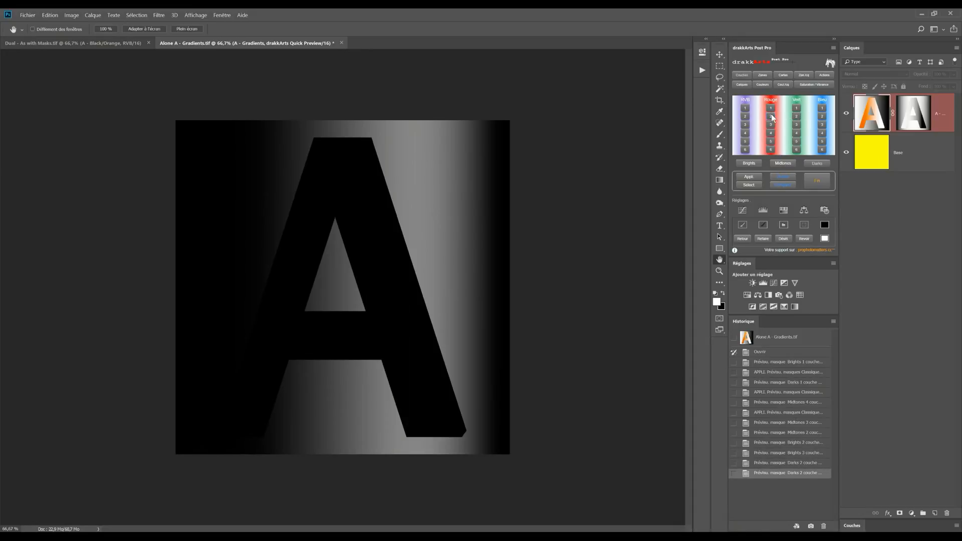
click(745, 108)
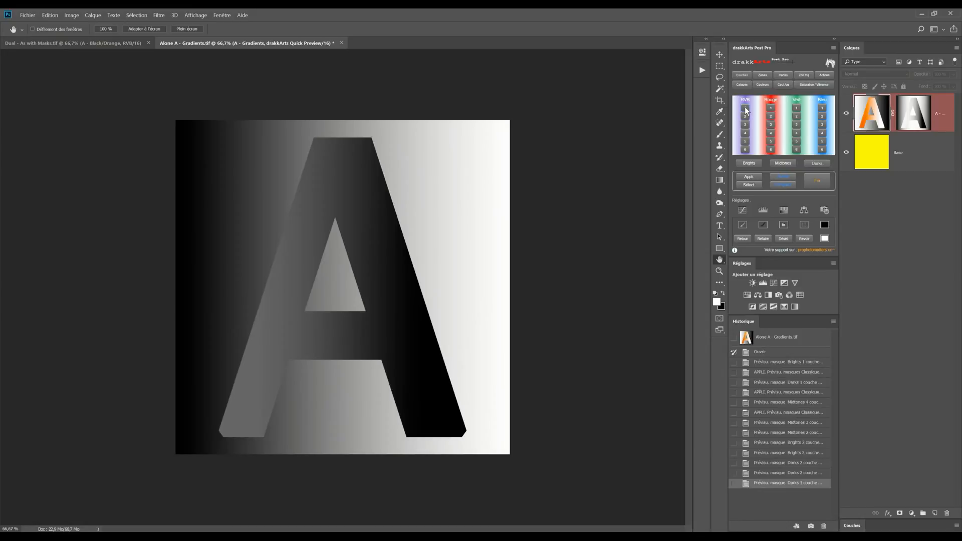